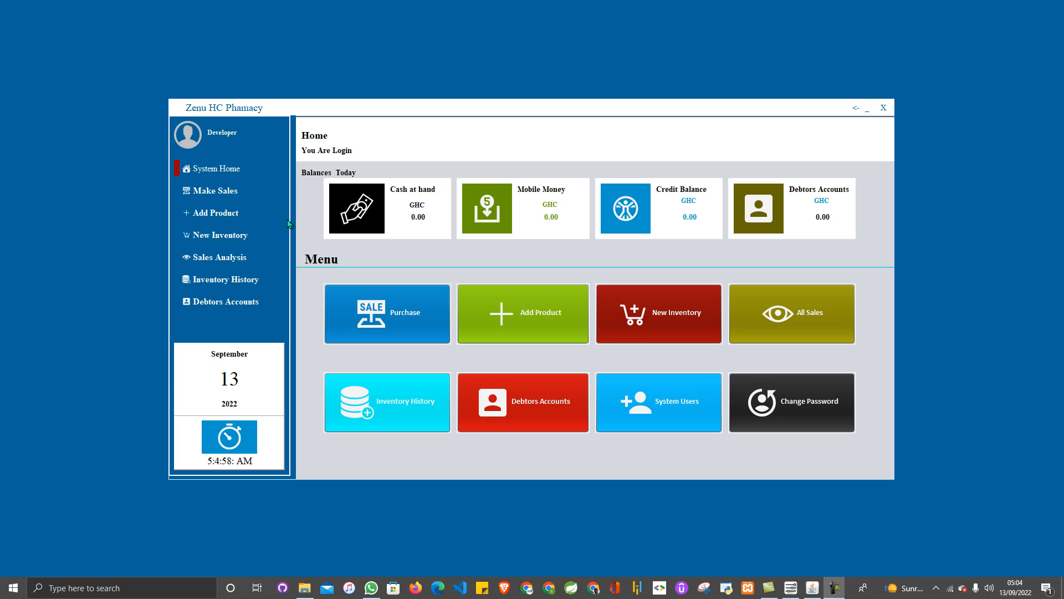
# - Look through the Make Sales, Add Product, New Inventory, Sales Analysis and Inventory History screens
pyautogui.click(213, 194)
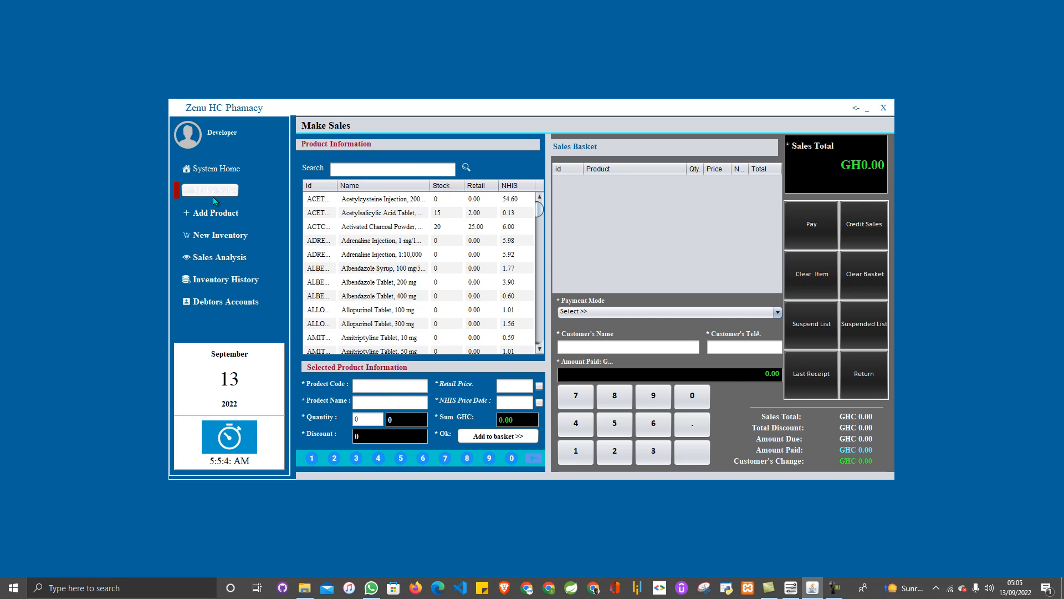
pyautogui.click(216, 213)
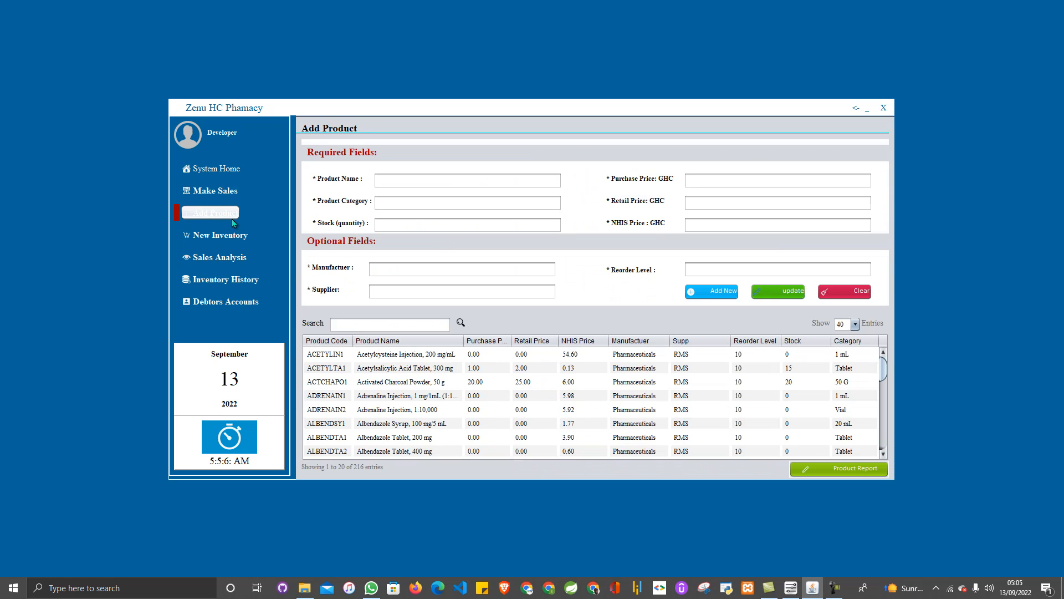
pyautogui.click(232, 237)
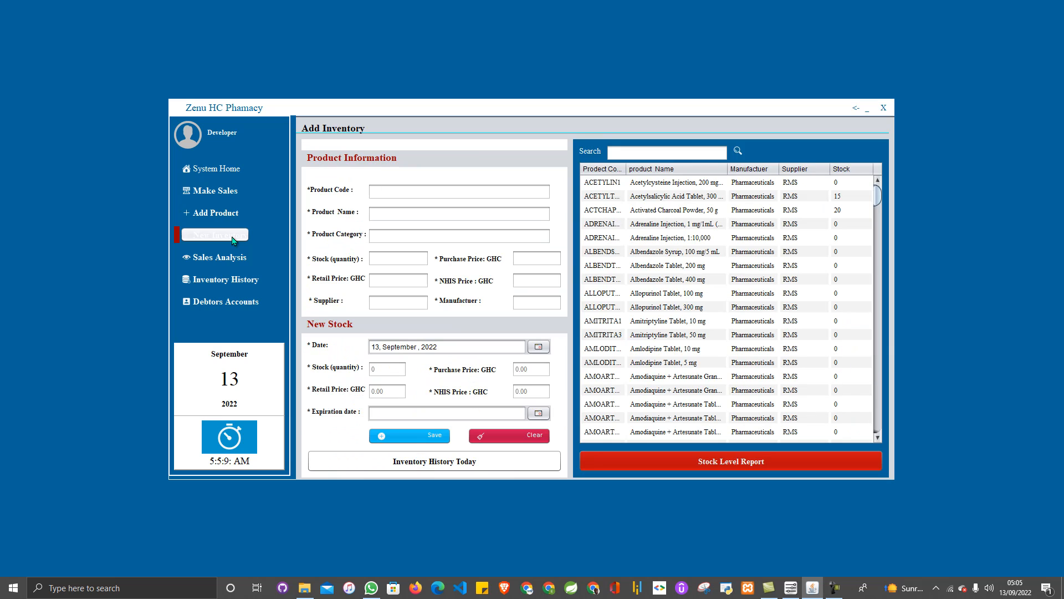
pyautogui.click(234, 258)
pyautogui.click(222, 280)
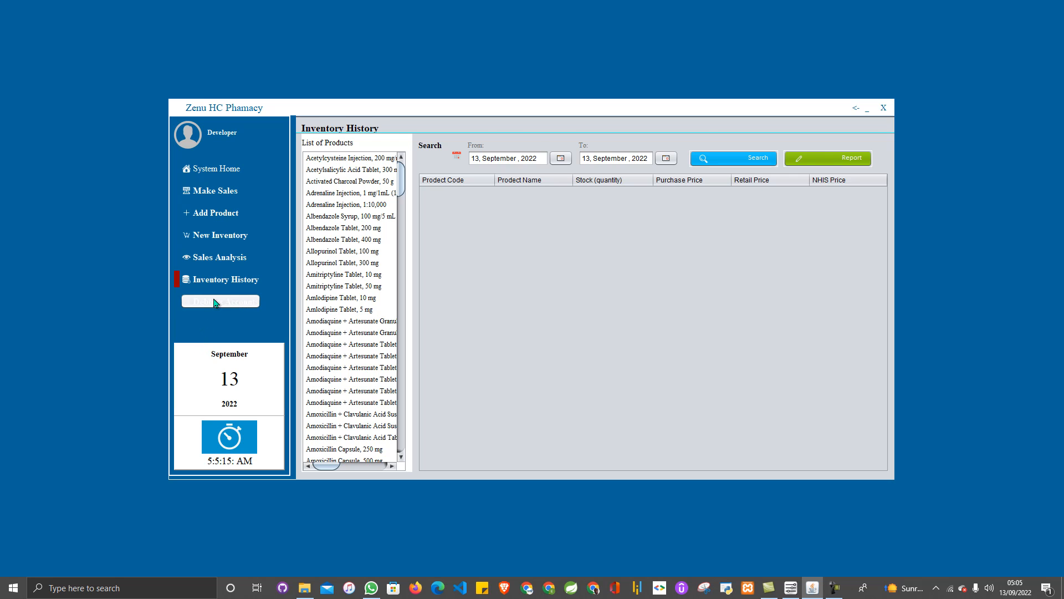
# - Check Debtors Accounts, return to the home dashboard and bring up the System Users account form
pyautogui.click(215, 301)
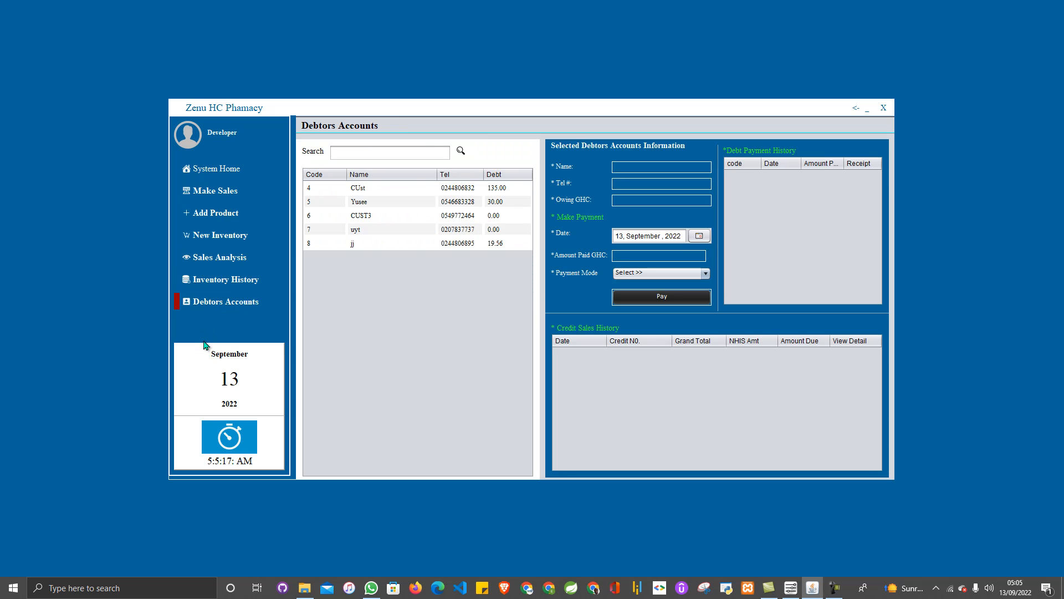
pyautogui.click(217, 168)
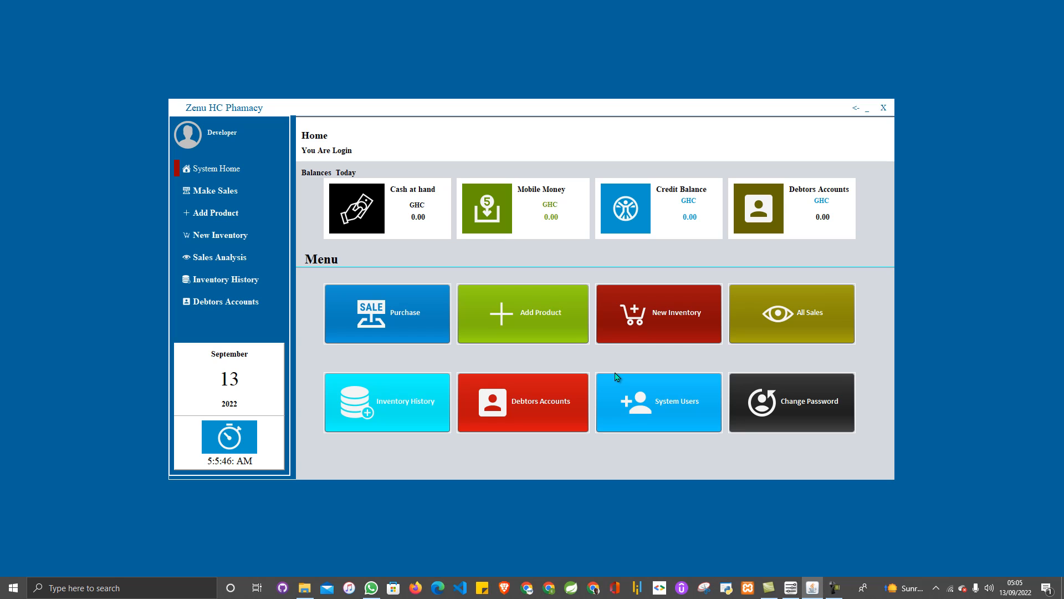
pyautogui.click(675, 406)
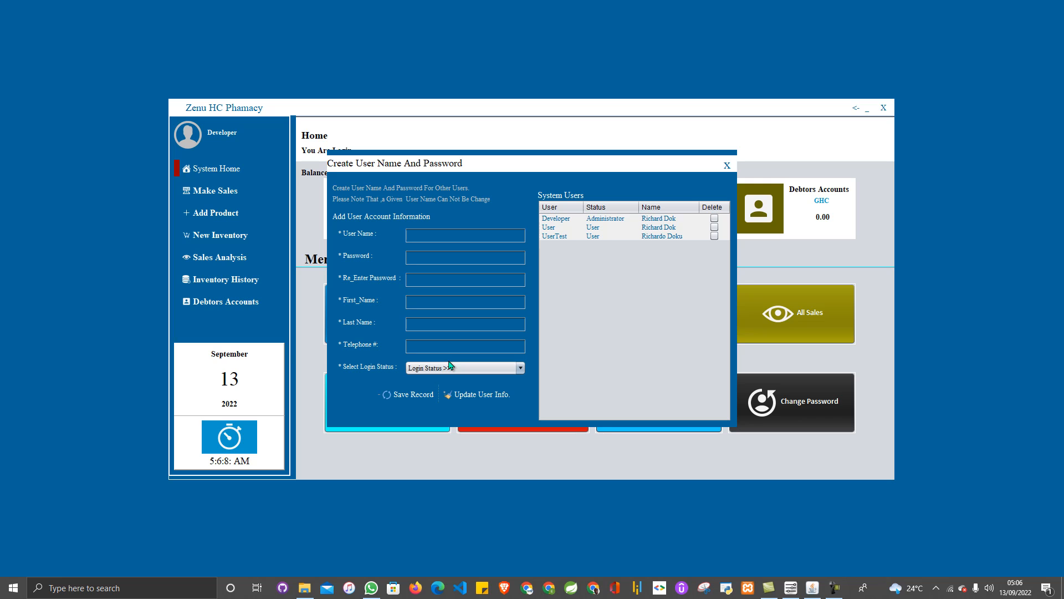
# - Enter 'Admin' as the new login name and fill in its password
pyautogui.click(467, 235)
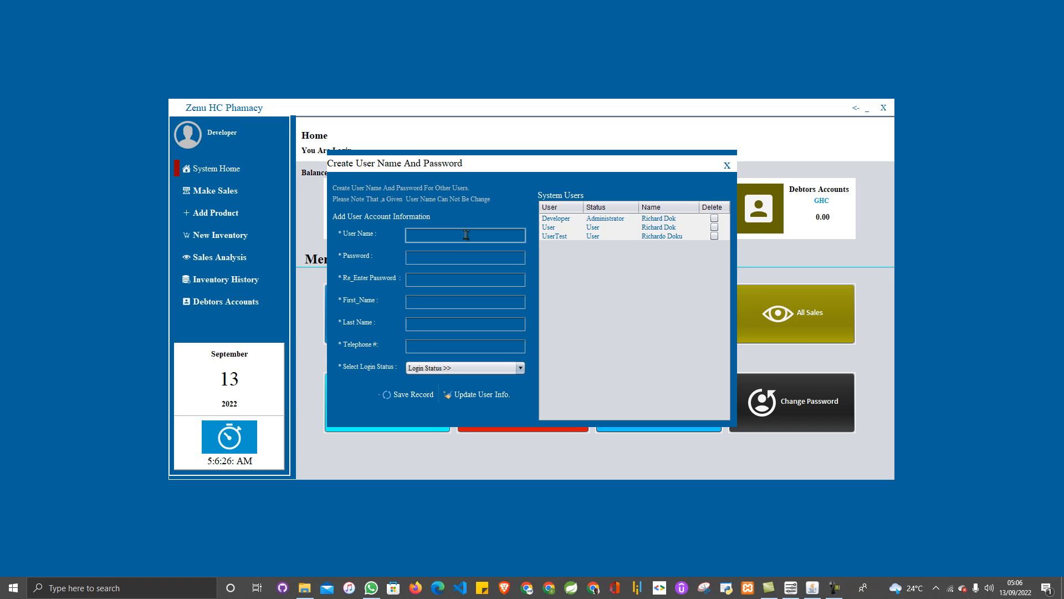
pyautogui.write('Admin')
pyautogui.click(466, 261)
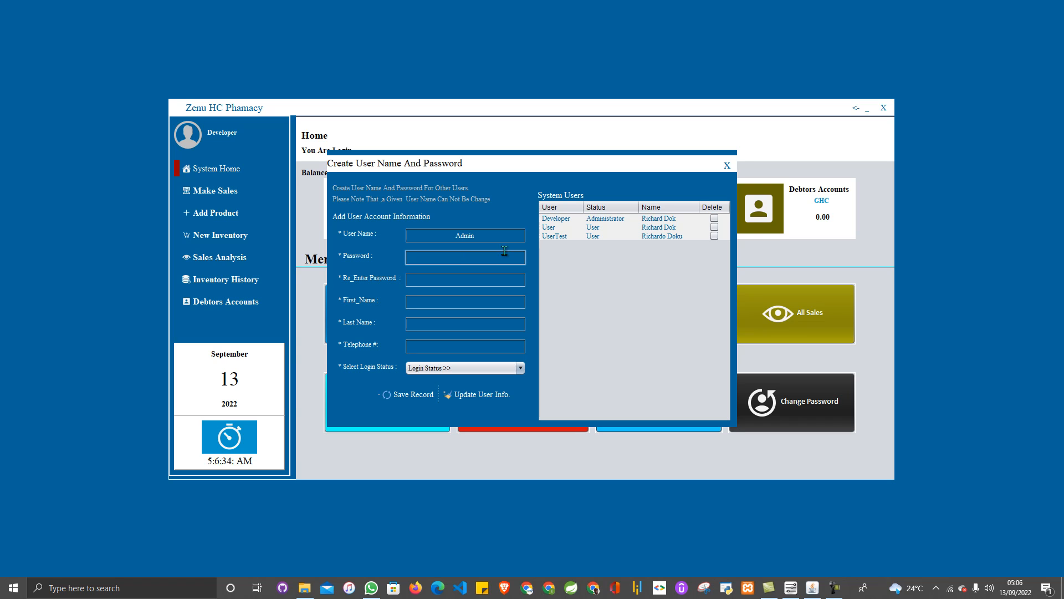
pyautogui.write('Admin')
pyautogui.click(496, 283)
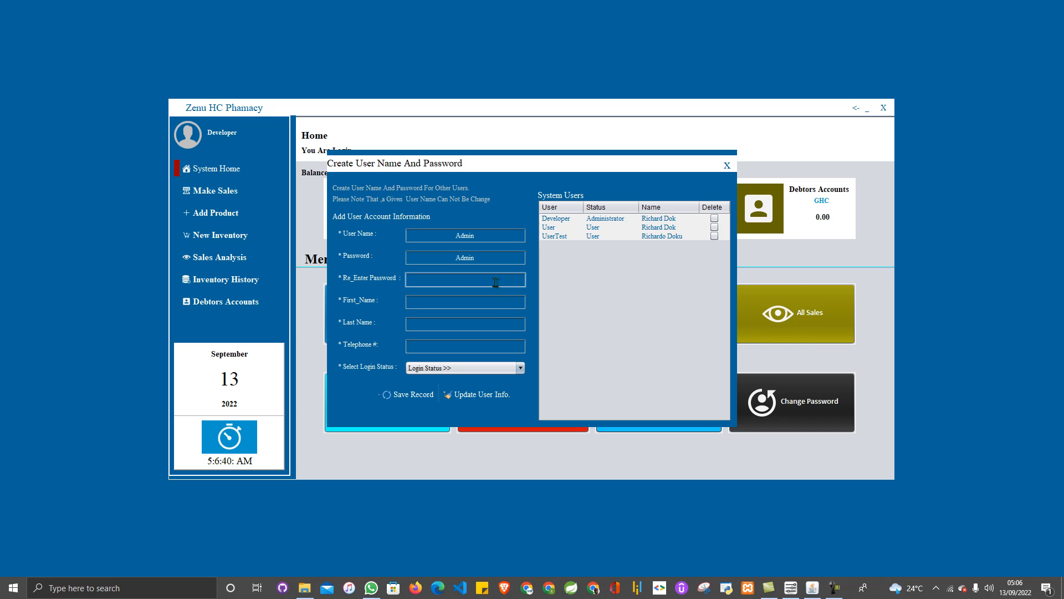
pyautogui.write('Admin')
# - Fill in the user's first name, last name and telephone number, correcting a typo in the last name
pyautogui.click(484, 305)
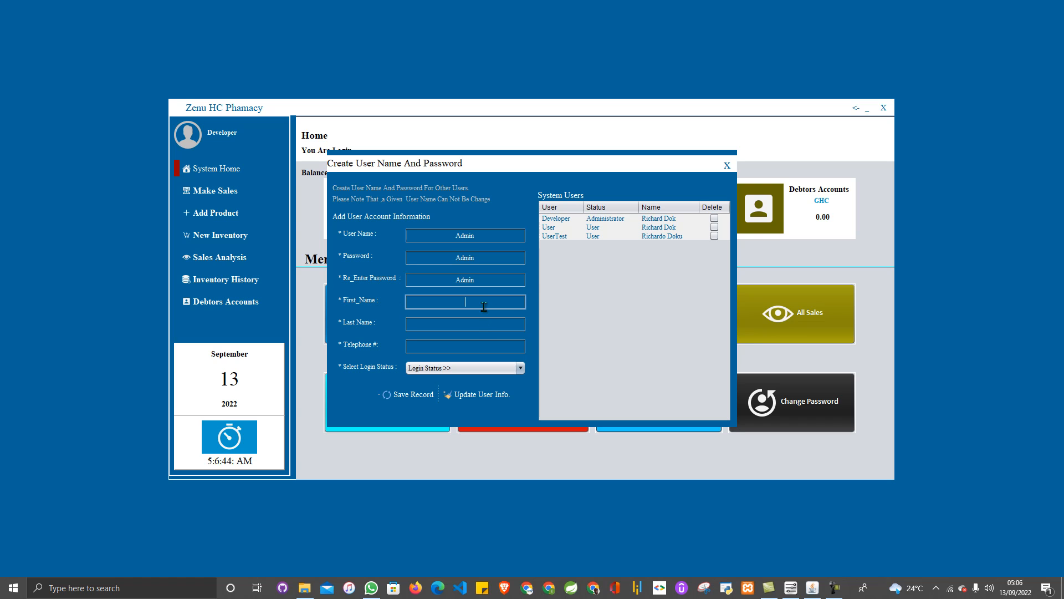
pyautogui.click(491, 322)
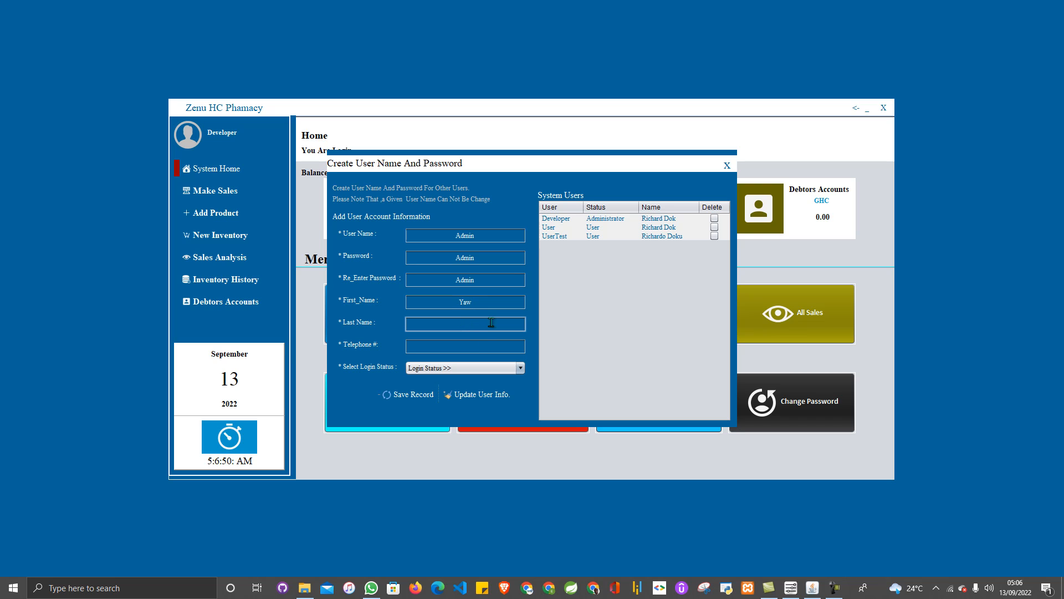
pyautogui.write('Na')
pyautogui.write('nu')
pyautogui.press('BackSpace')
pyautogui.press('BackSpace')
pyautogui.press('BackSpace')
pyautogui.press('BackSpace')
pyautogui.click(492, 350)
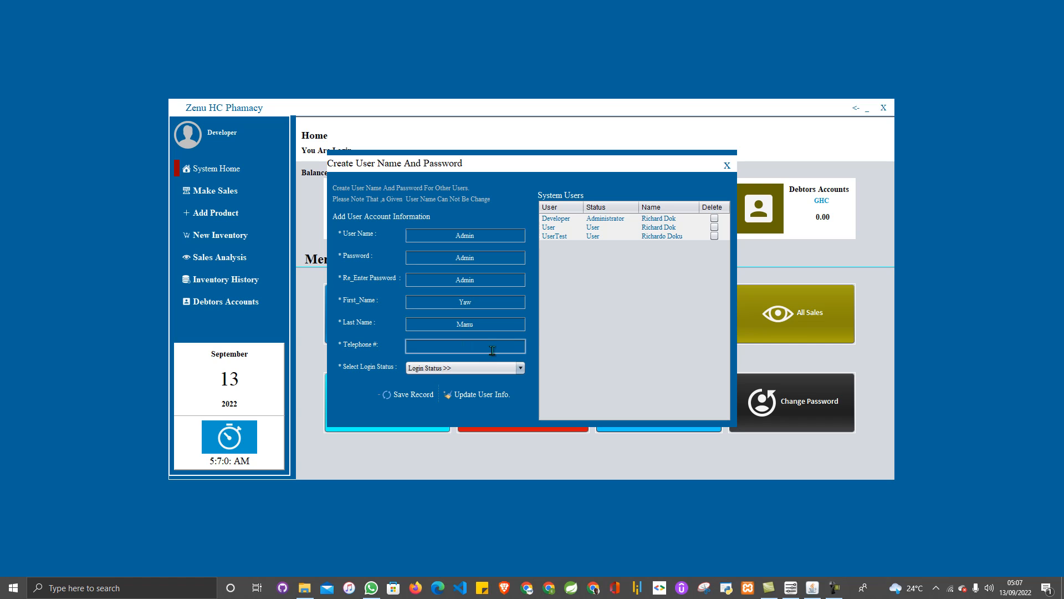
pyautogui.write('0000000000')
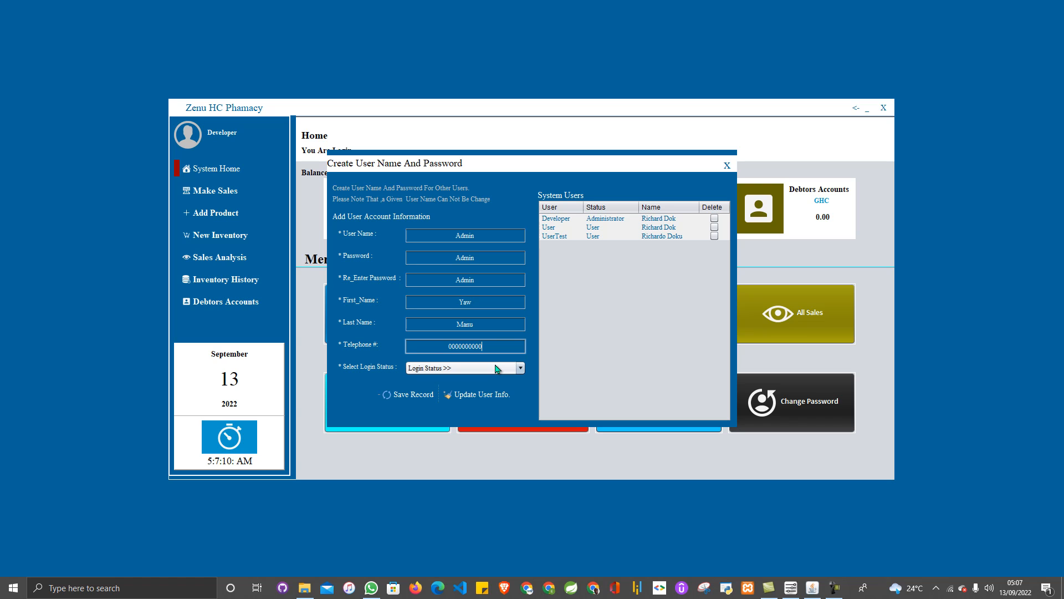
# - Set Login Status to Administrator and save the new user record
pyautogui.click(497, 369)
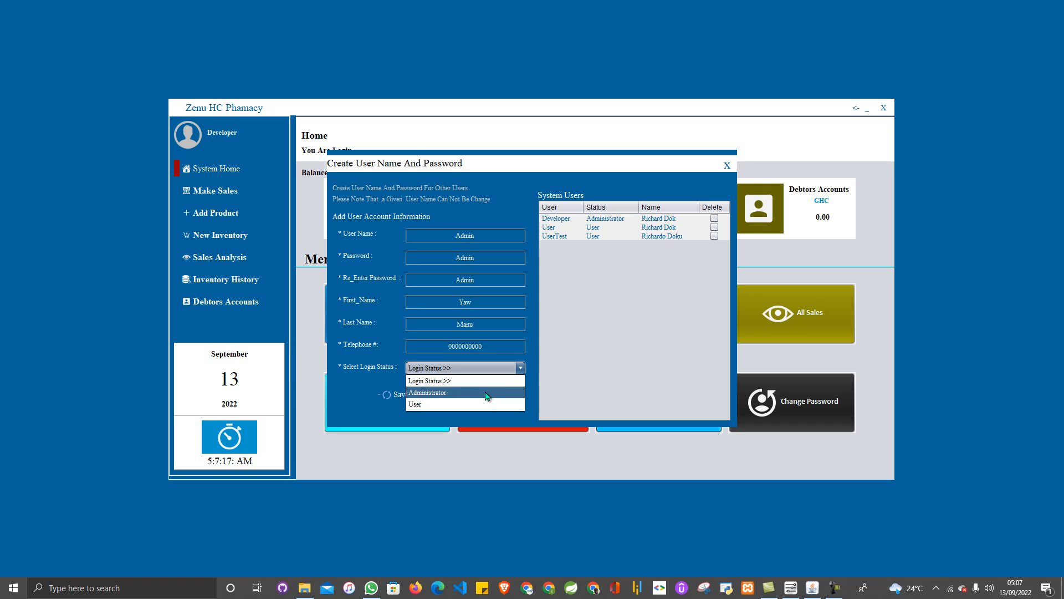
pyautogui.click(486, 393)
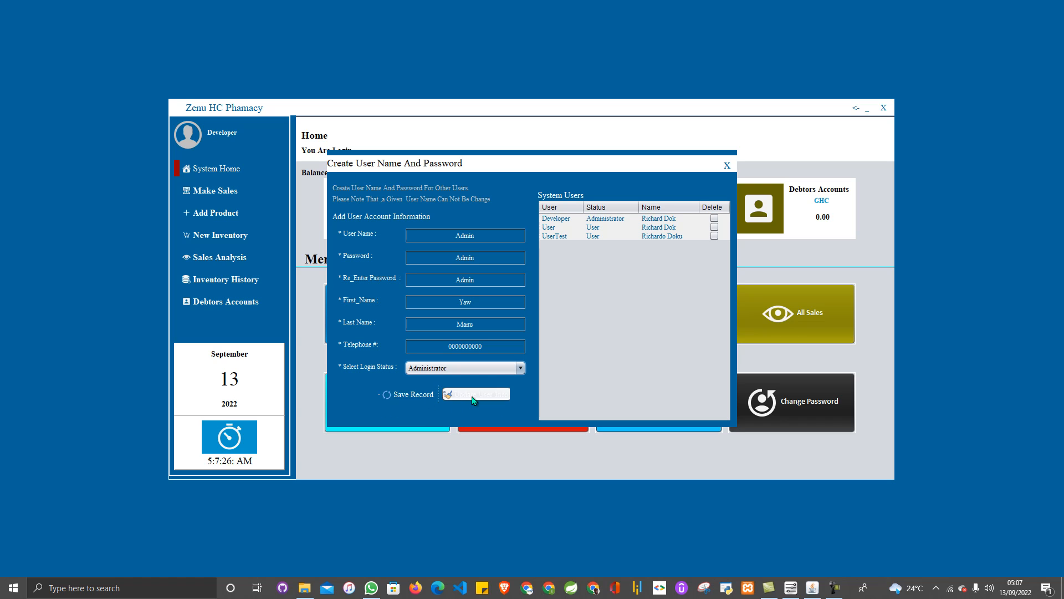
pyautogui.click(419, 395)
pyautogui.click(565, 313)
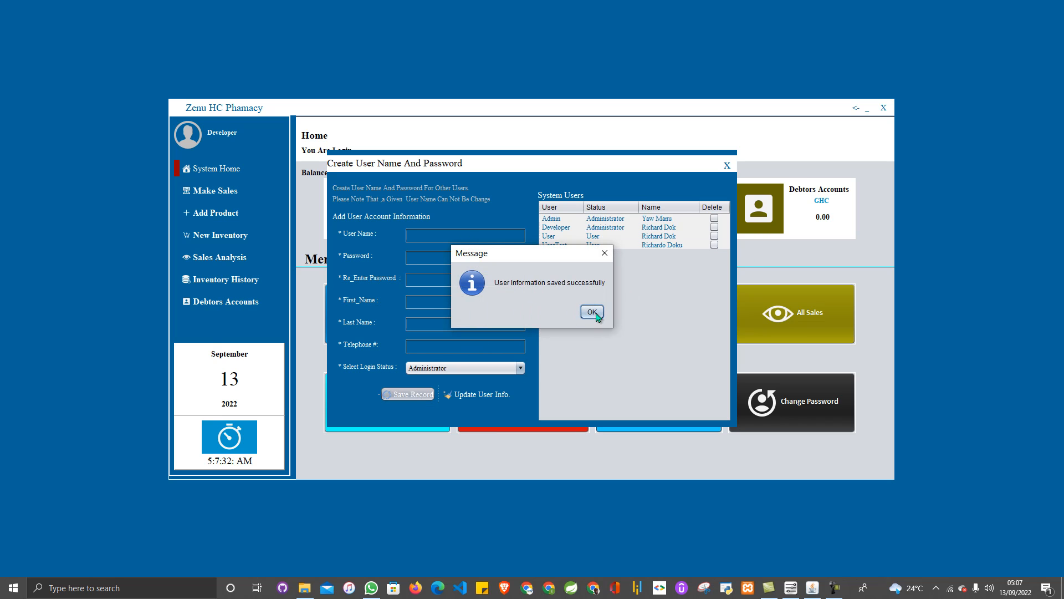
pyautogui.click(591, 311)
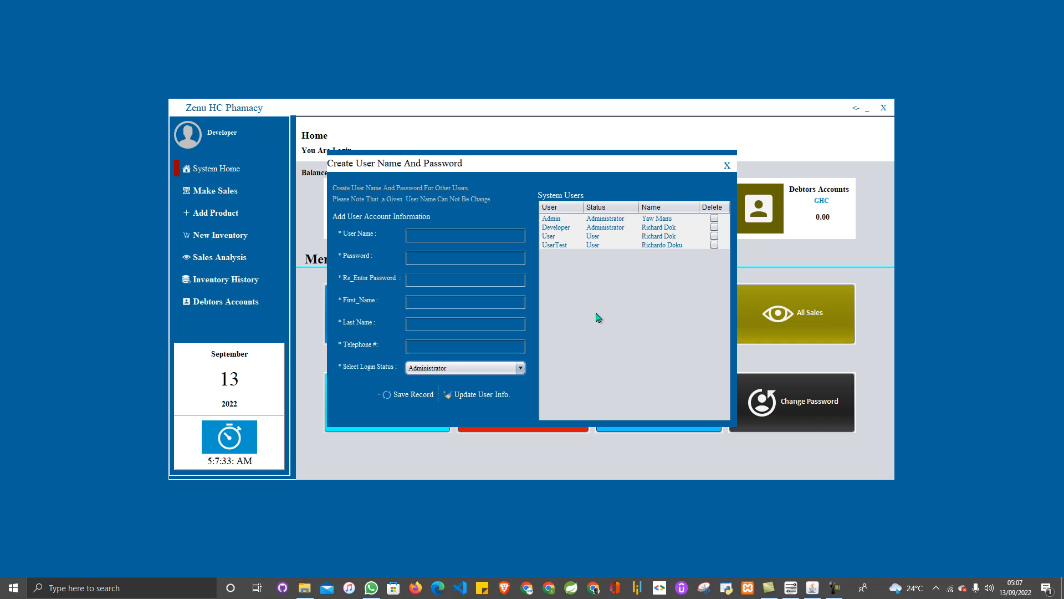
pyautogui.click(581, 221)
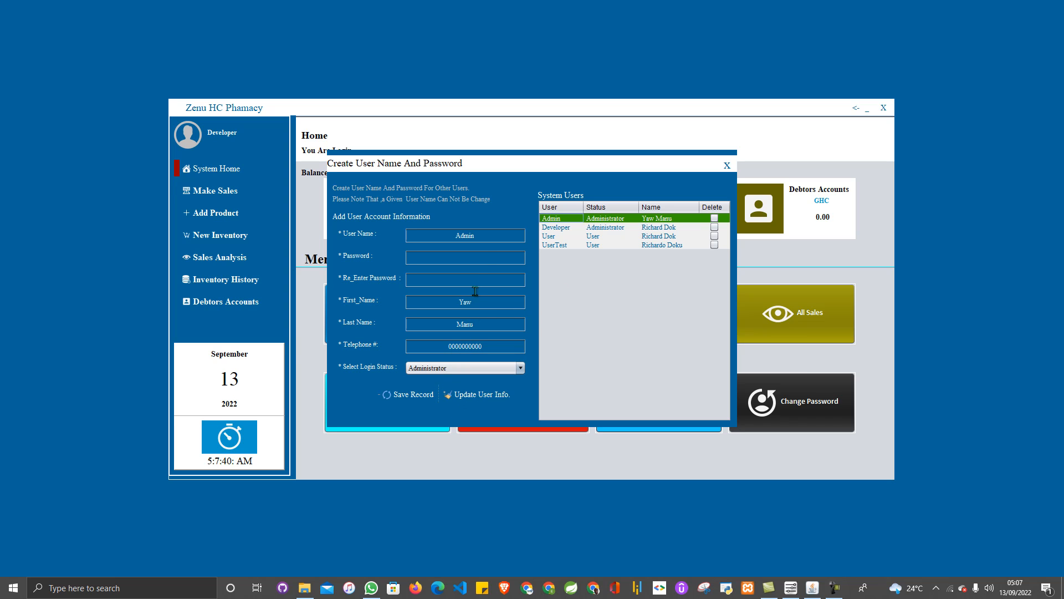
pyautogui.moveTo(491, 349); pyautogui.dragTo(353, 340)
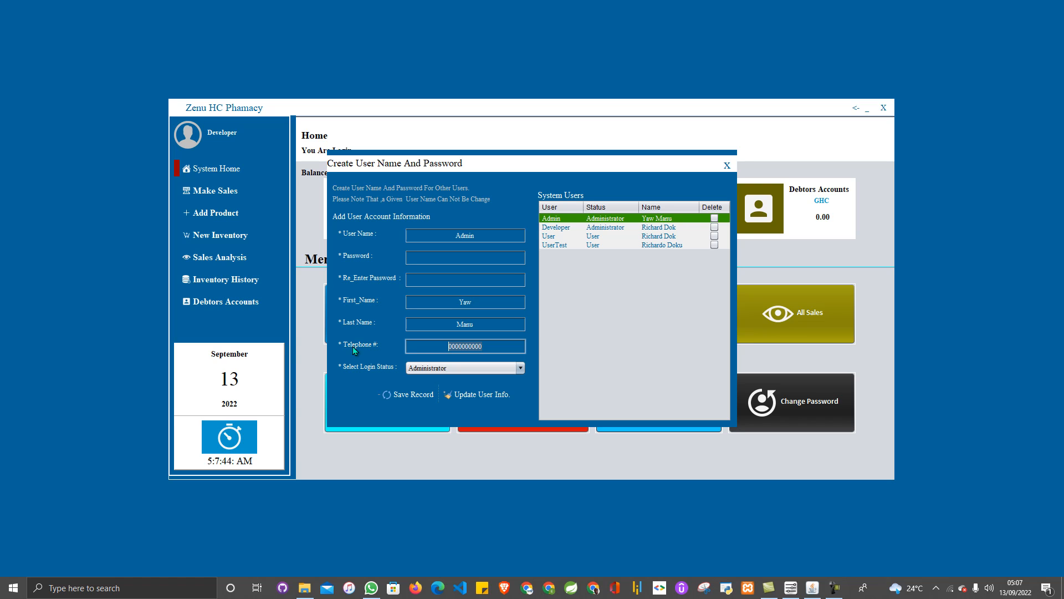
pyautogui.click(484, 393)
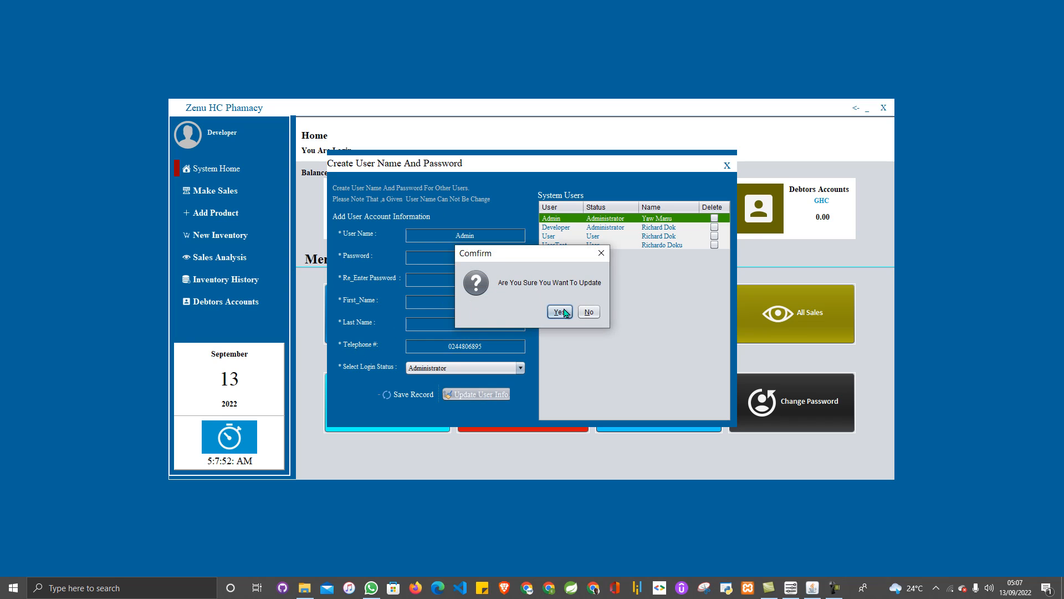
pyautogui.click(561, 311)
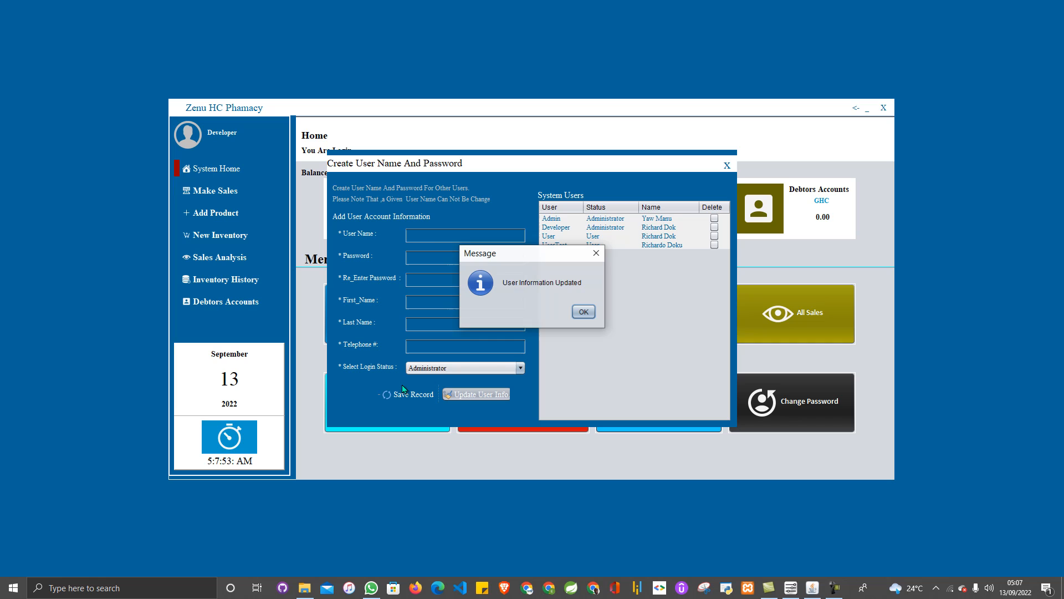
pyautogui.click(584, 312)
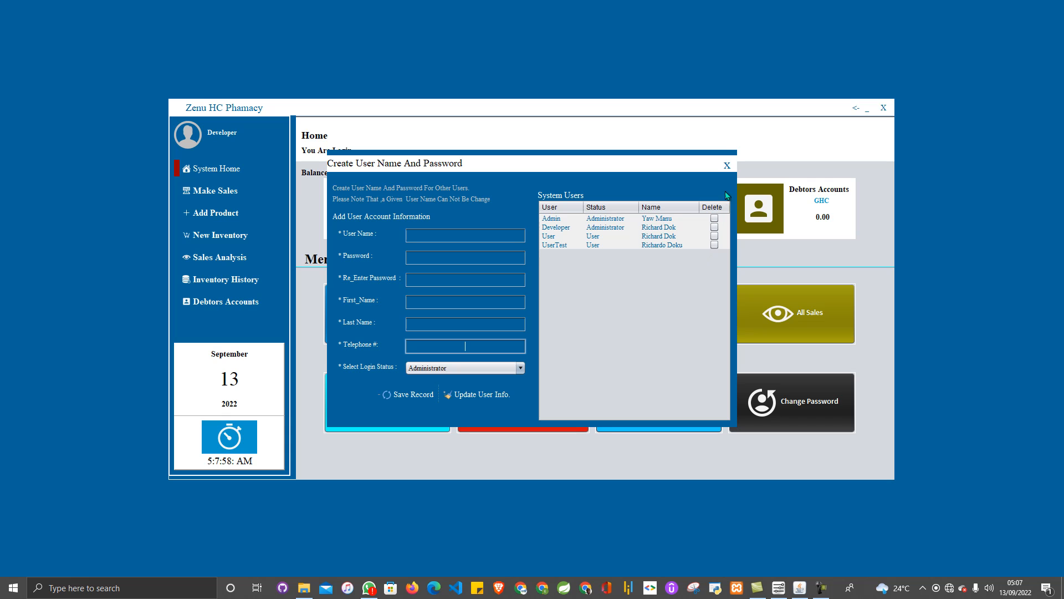
pyautogui.click(728, 164)
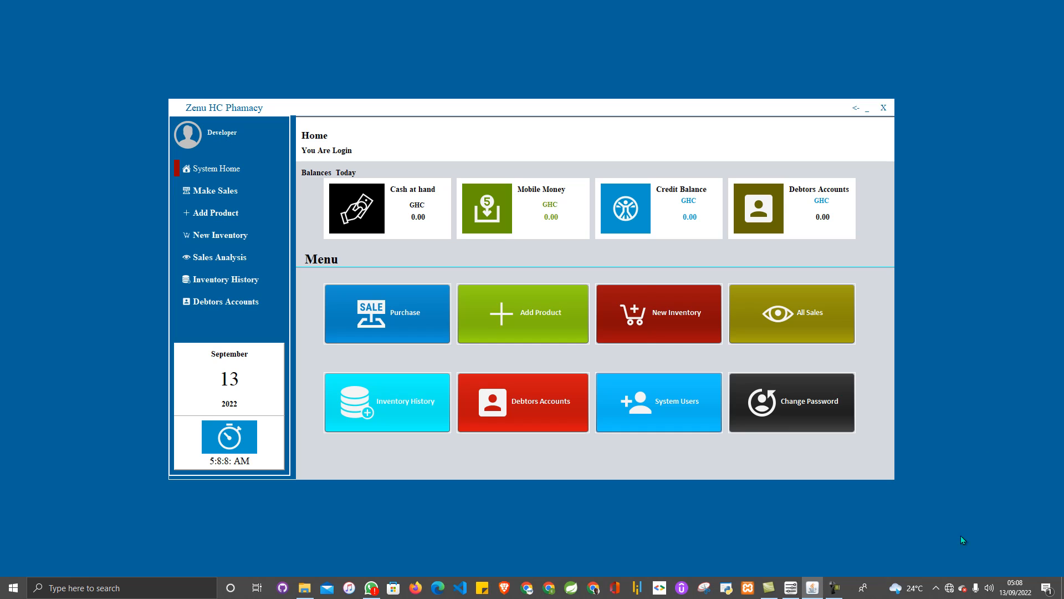
pyautogui.click(787, 404)
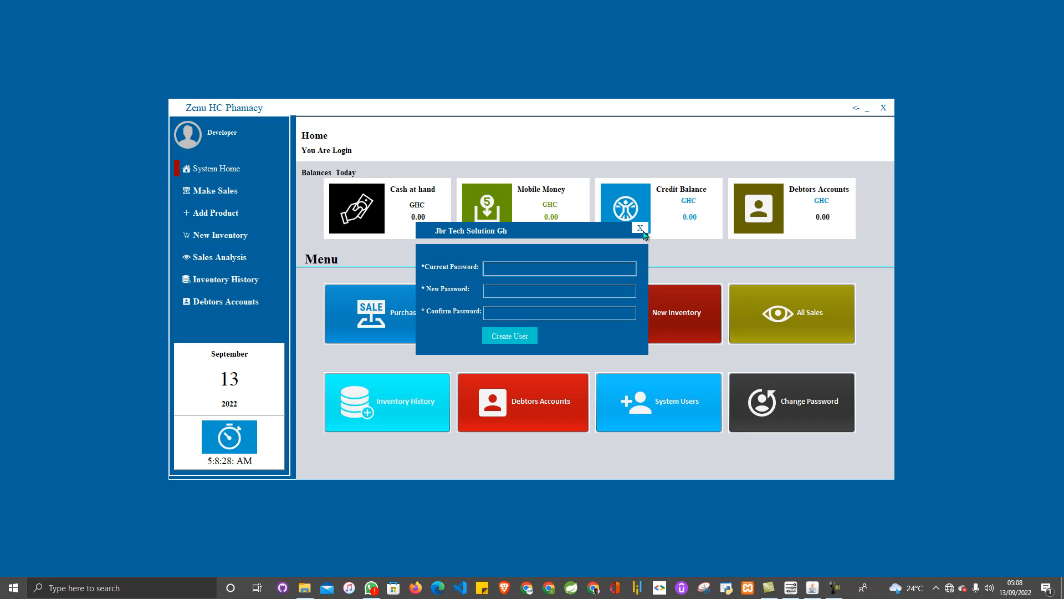
pyautogui.click(643, 232)
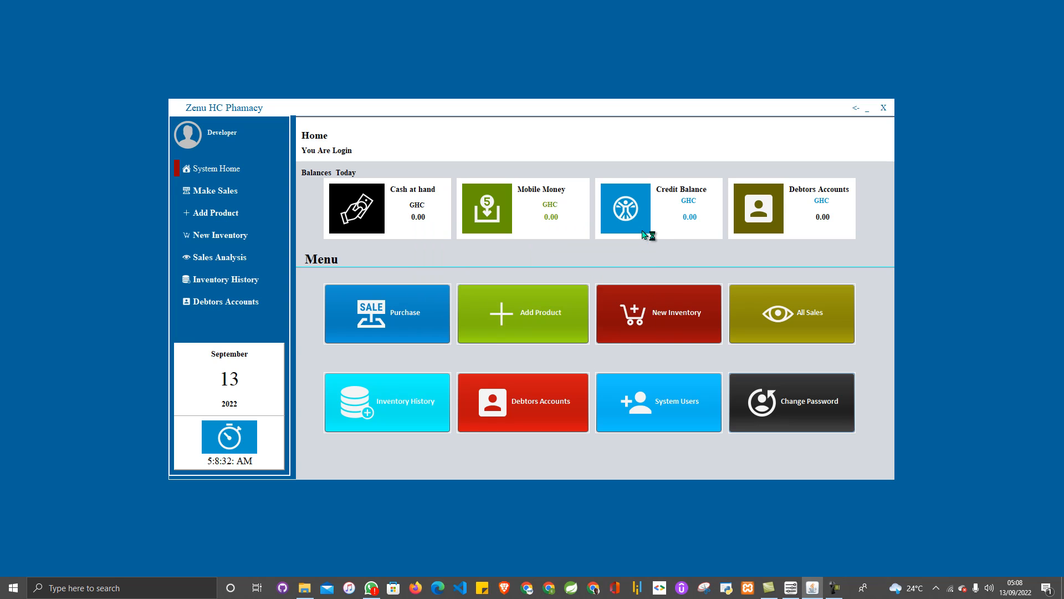
# - Open Make Sales, showing the product list, an empty basket at GH0.00 and the payment panel
pyautogui.click(233, 195)
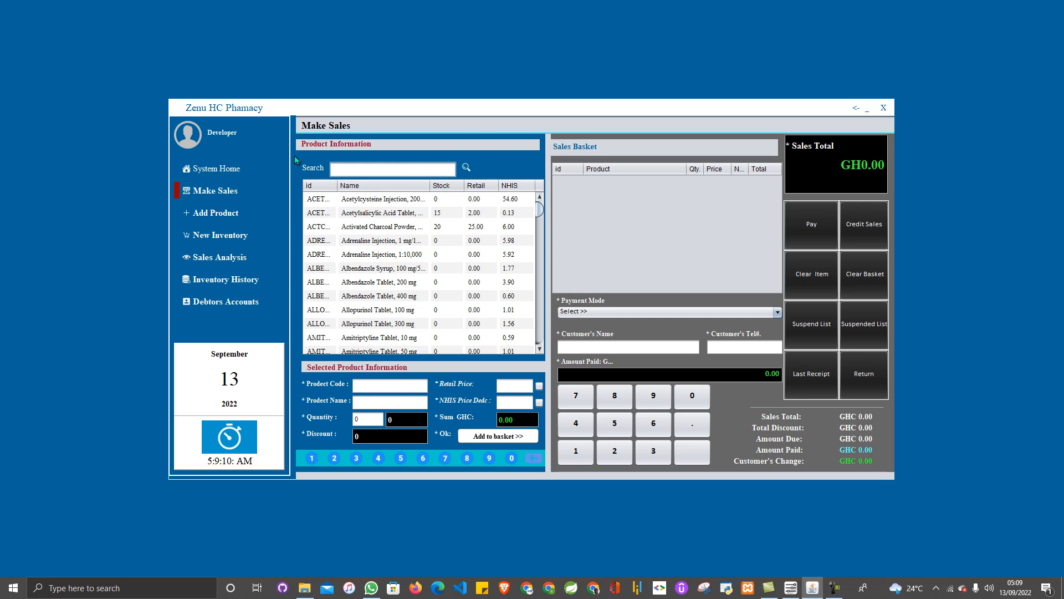
pyautogui.moveTo(299, 156)
pyautogui.mouseDown()
pyautogui.moveTo(303, 187)
pyautogui.moveTo(516, 156)
pyautogui.moveTo(310, 158)
pyautogui.moveTo(317, 166)
pyautogui.mouseUp()
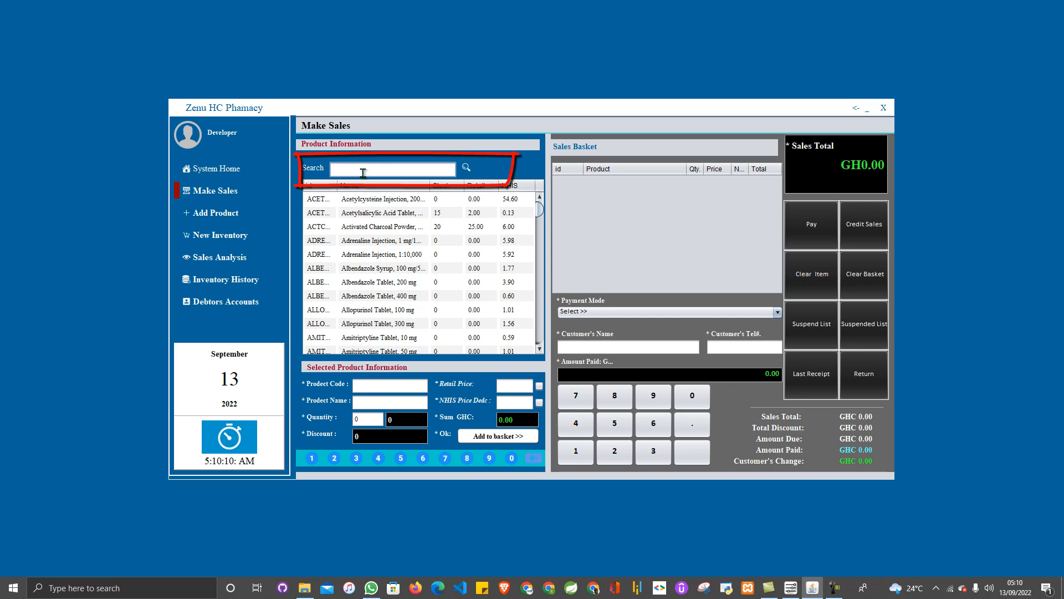
# - Filter products by 'acet' and load Acetylsalicylic Acid Tablet, 300 mg at 2.00
pyautogui.write('cet')
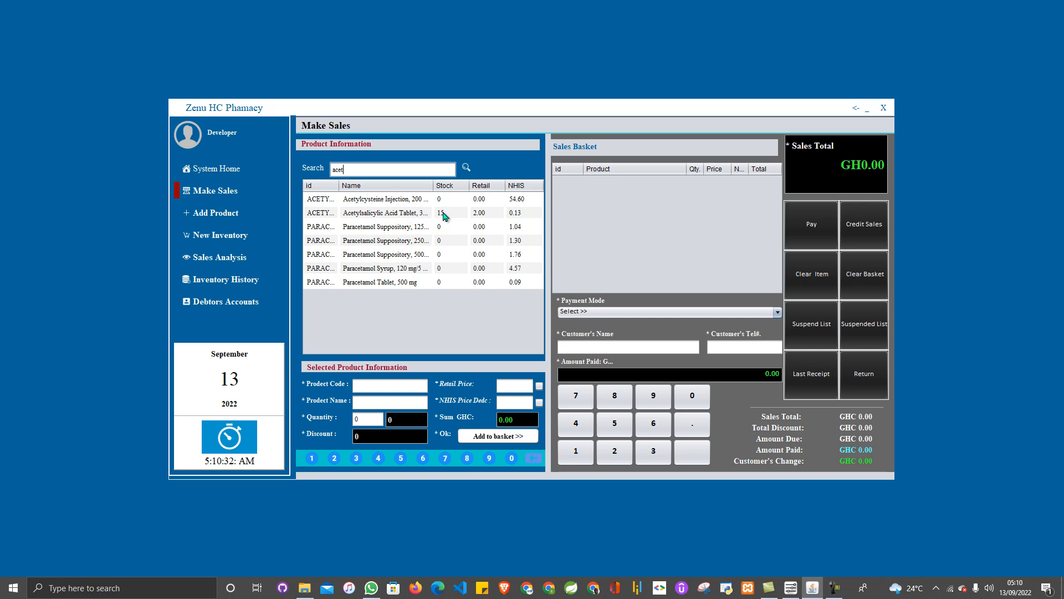
pyautogui.click(443, 216)
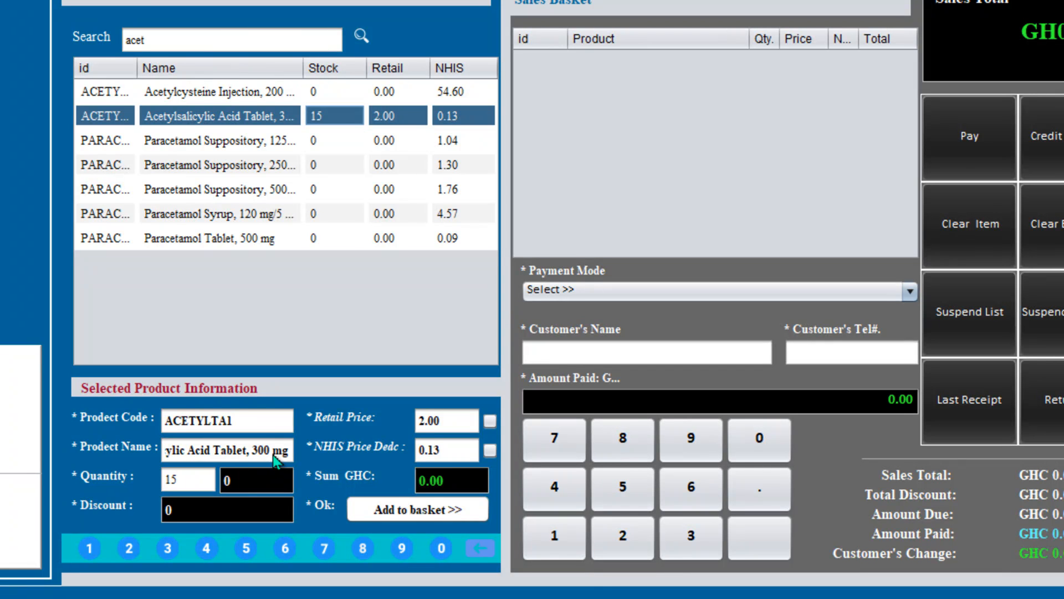
# - Change the sale quantity of Acetylsalicylic Acid Tablet from 0 to 2
pyautogui.click(278, 483)
pyautogui.press('BackSpace')
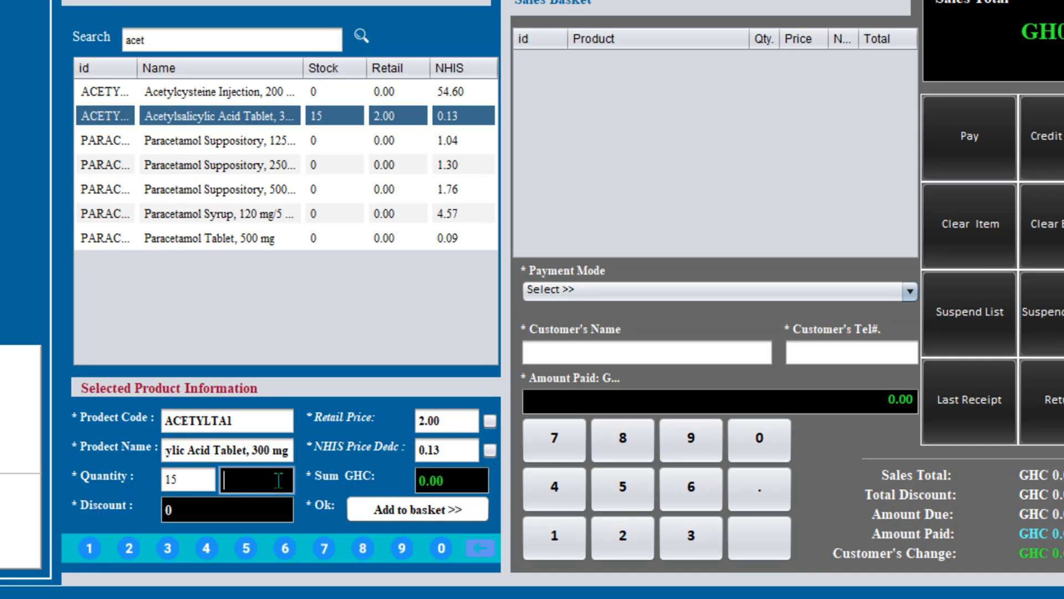
pyautogui.write('2')
# - Try the Retail and NHIS price options, leaving Retail switched off
pyautogui.click(490, 422)
pyautogui.click(490, 421)
pyautogui.click(482, 451)
pyautogui.click(491, 420)
pyautogui.click(490, 422)
# - Clear the discount warning, apply NHIS price deduction and add 2 tablets, totalling 5.00
pyautogui.click(450, 512)
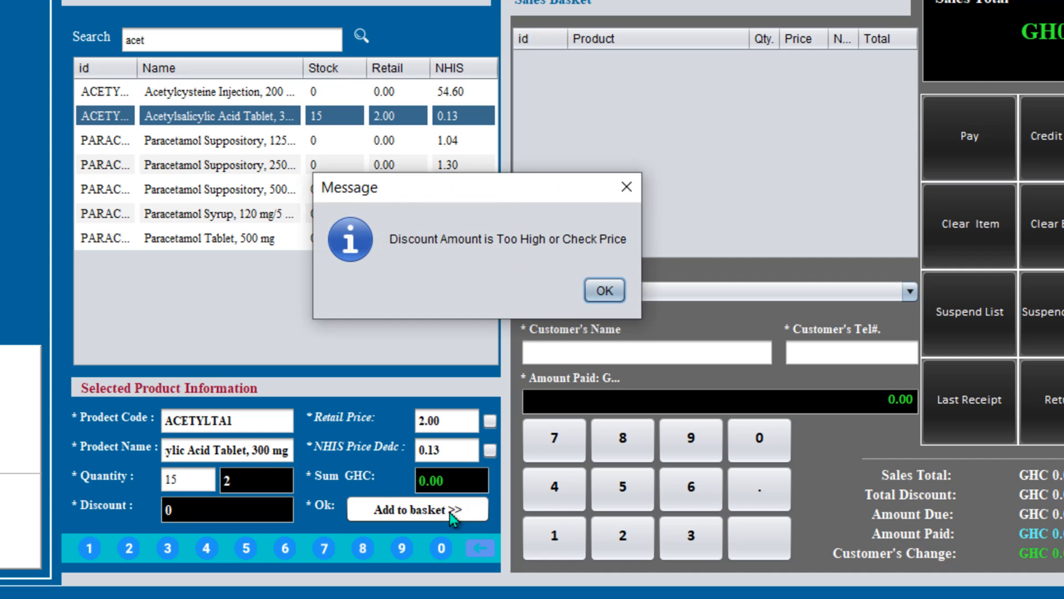
pyautogui.click(606, 290)
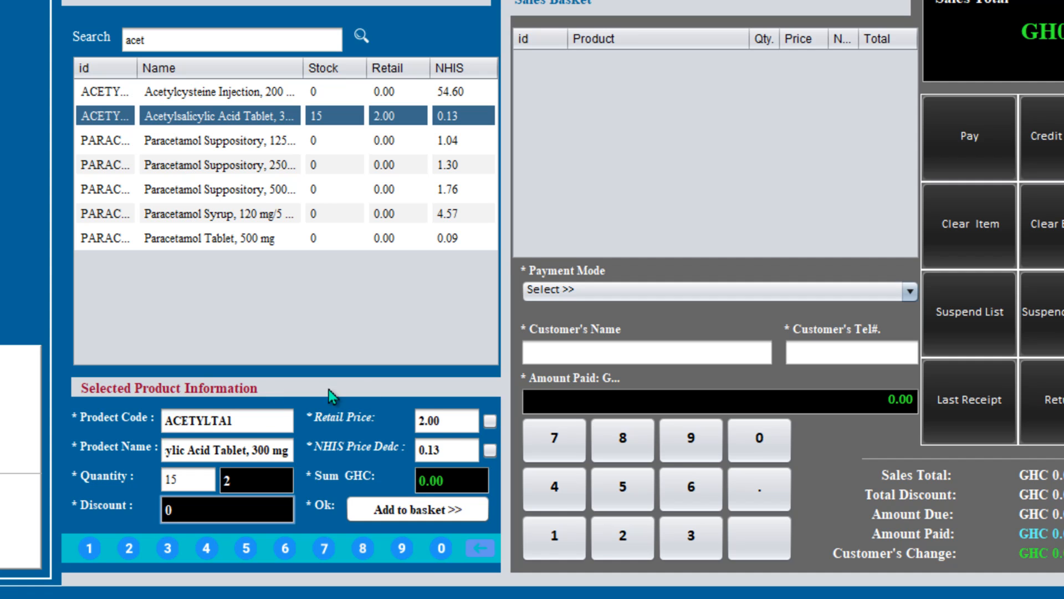
pyautogui.click(488, 454)
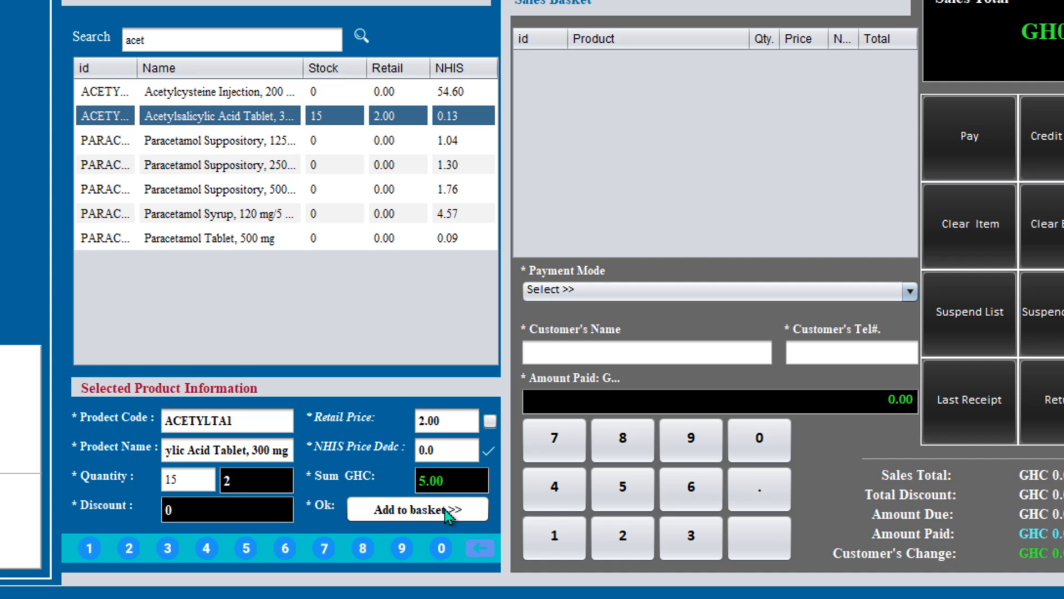
pyautogui.click(445, 509)
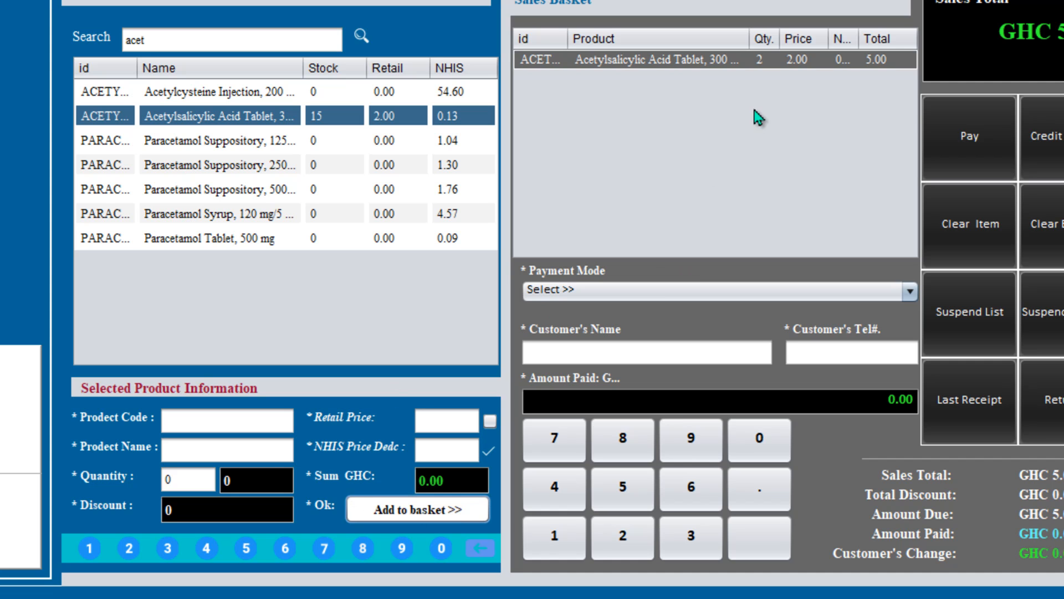
# - Clear the search, pick Activated Charcoal Powder, 50 g and set quantity 5 for GHC 125.00
pyautogui.click(187, 29)
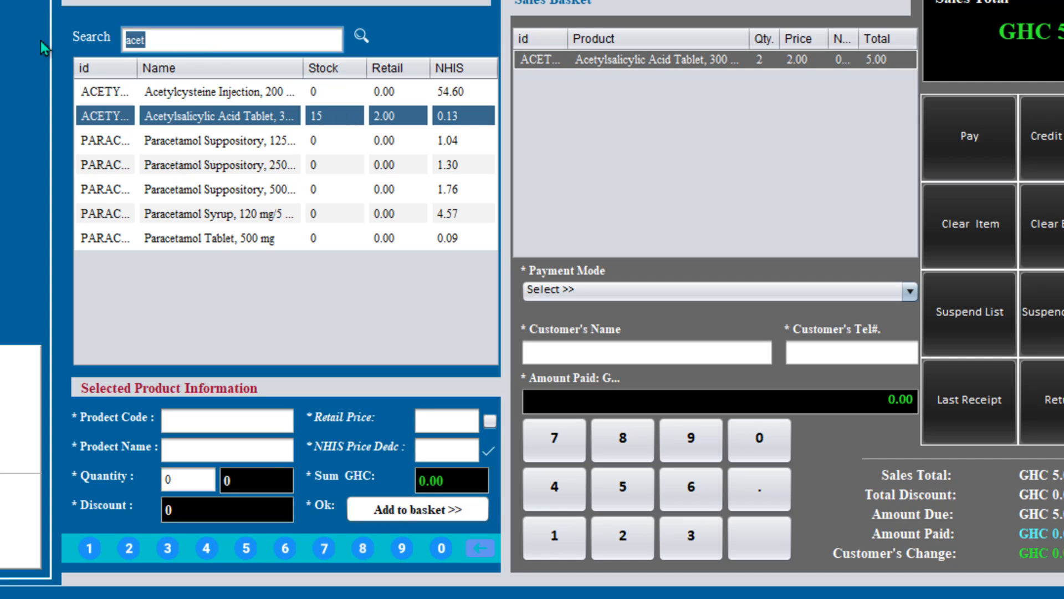
pyautogui.press('BackSpace')
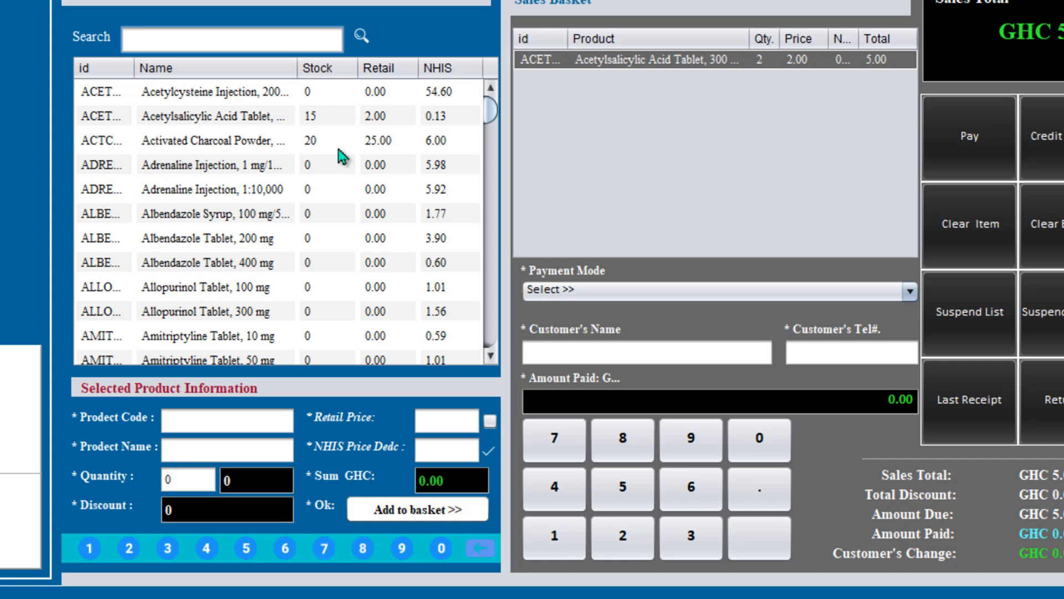
pyautogui.click(259, 142)
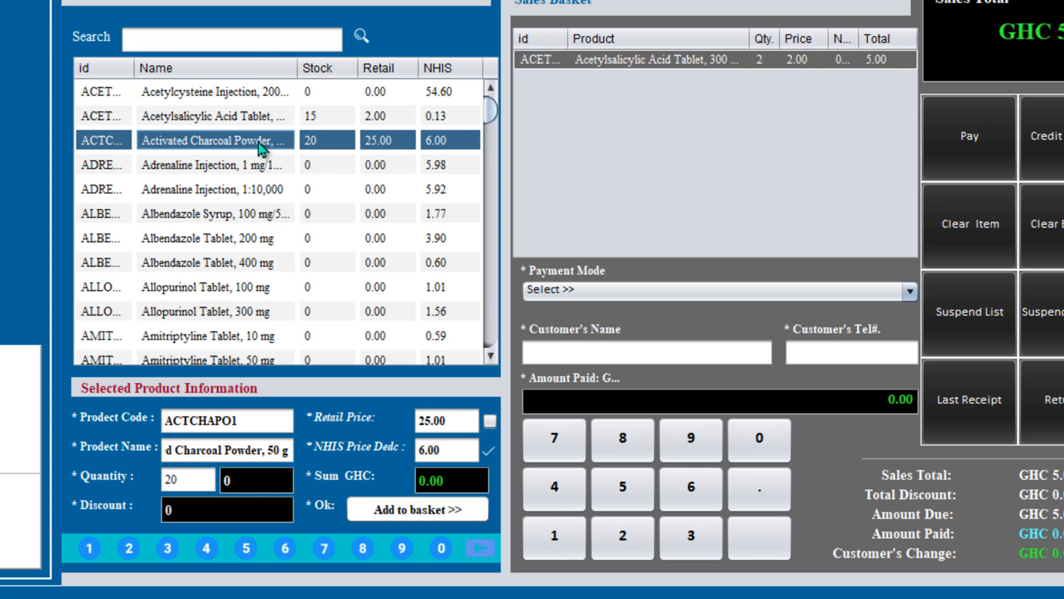
pyautogui.click(259, 488)
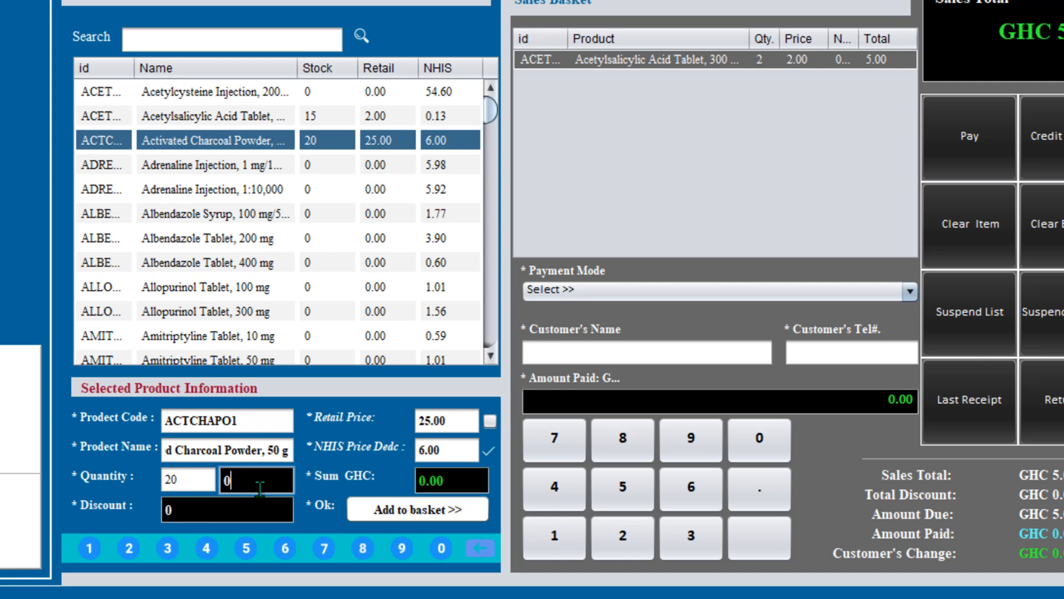
pyautogui.press('BackSpace')
pyautogui.write('5')
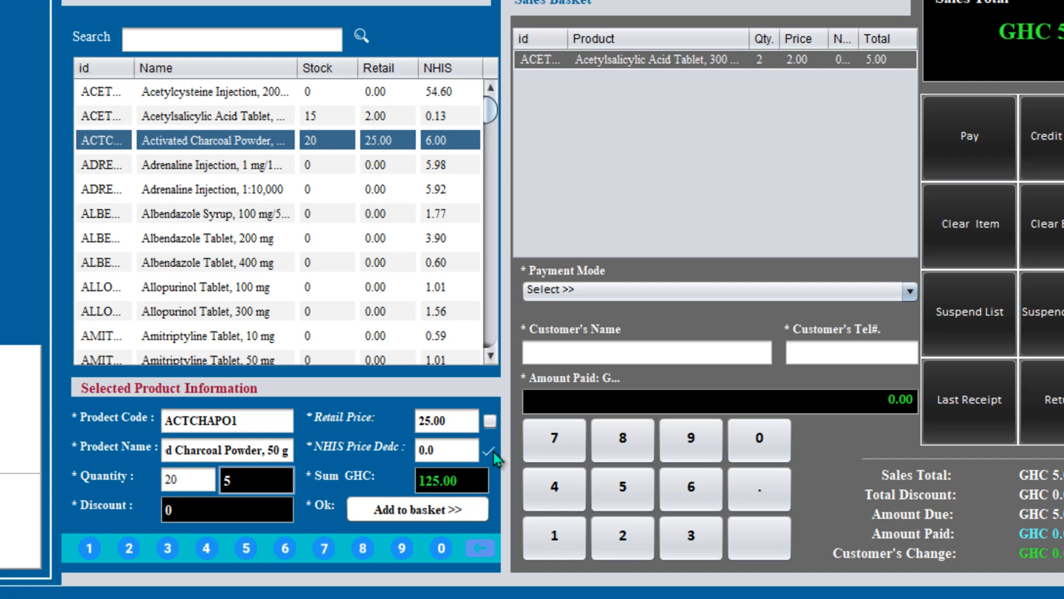
# - Add 5 Activated Charcoal Powder, 50 g to the basket, bringing the total to GHC 130.00
pyautogui.click(452, 512)
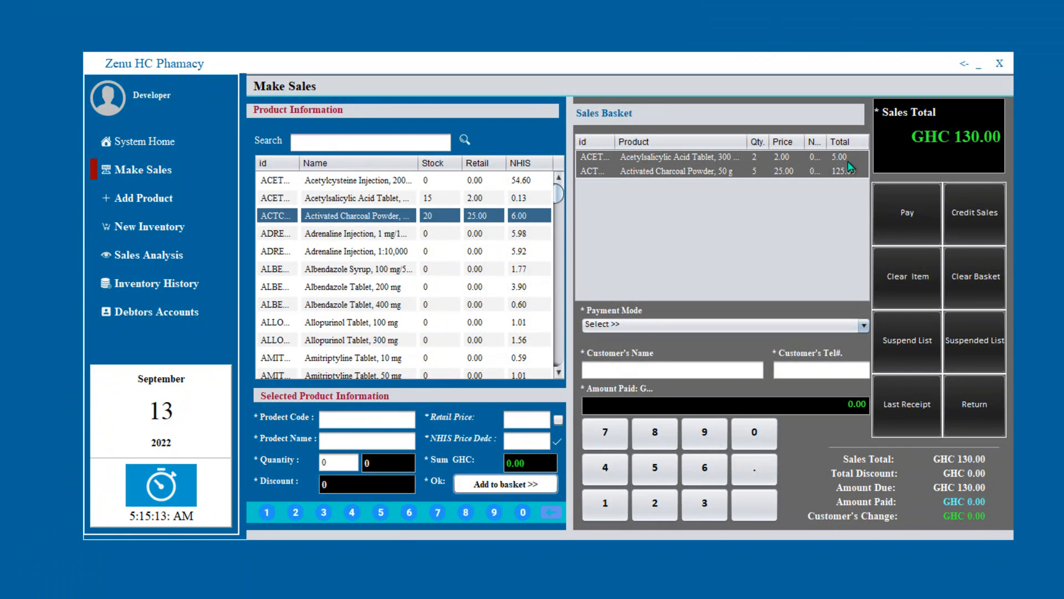
# - Choose Cash as payment mode and enter the customer's name and telephone number
pyautogui.click(785, 329)
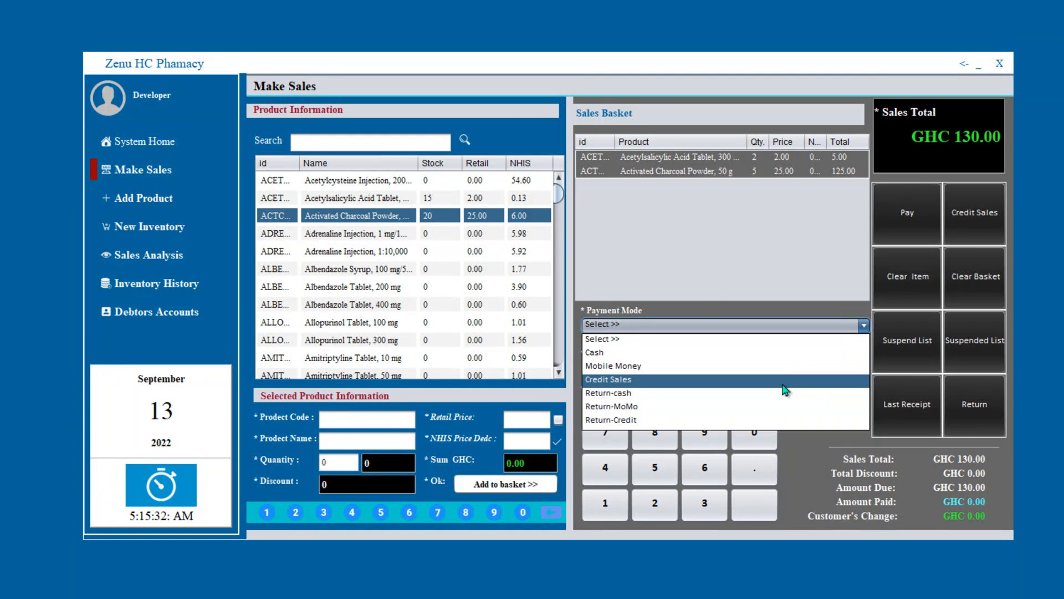
pyautogui.click(804, 353)
pyautogui.click(693, 369)
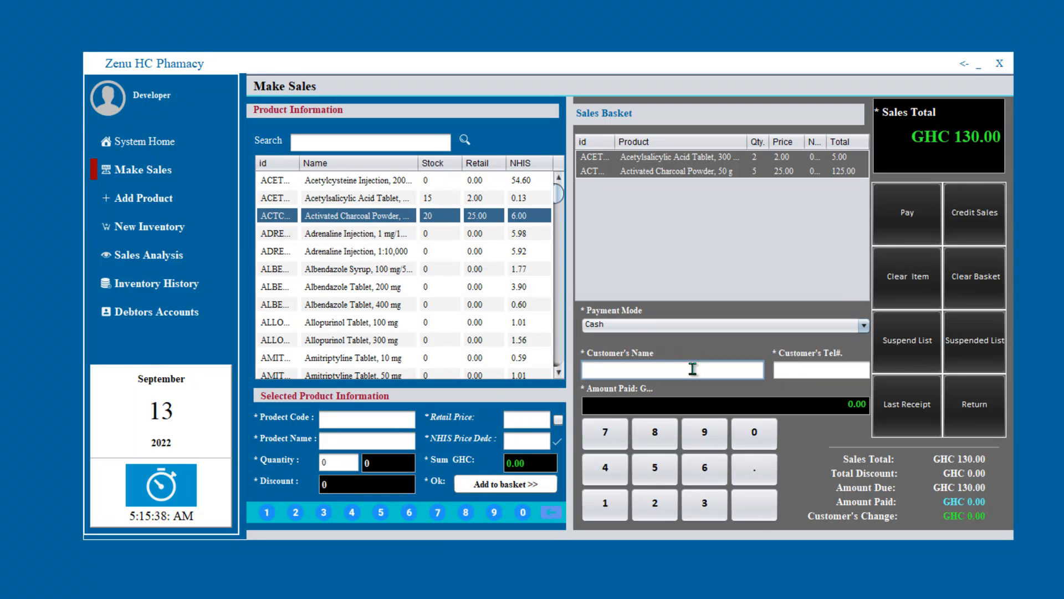
pyautogui.press('Tab')
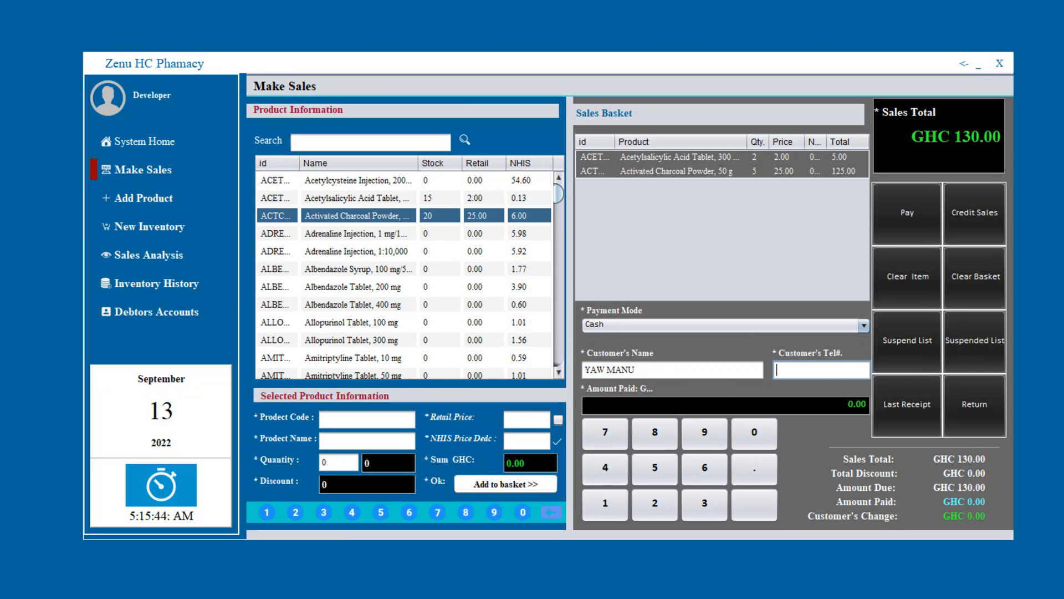
pyautogui.click(837, 400)
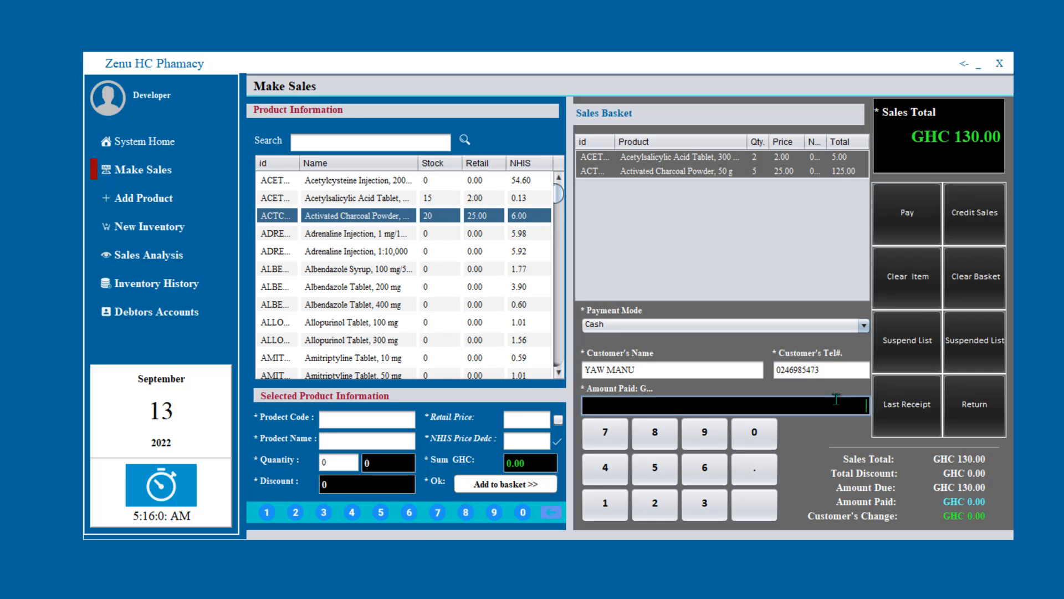
# - Enter 130 as the amount paid, leaving GHC 0.00 change
pyautogui.write('130')
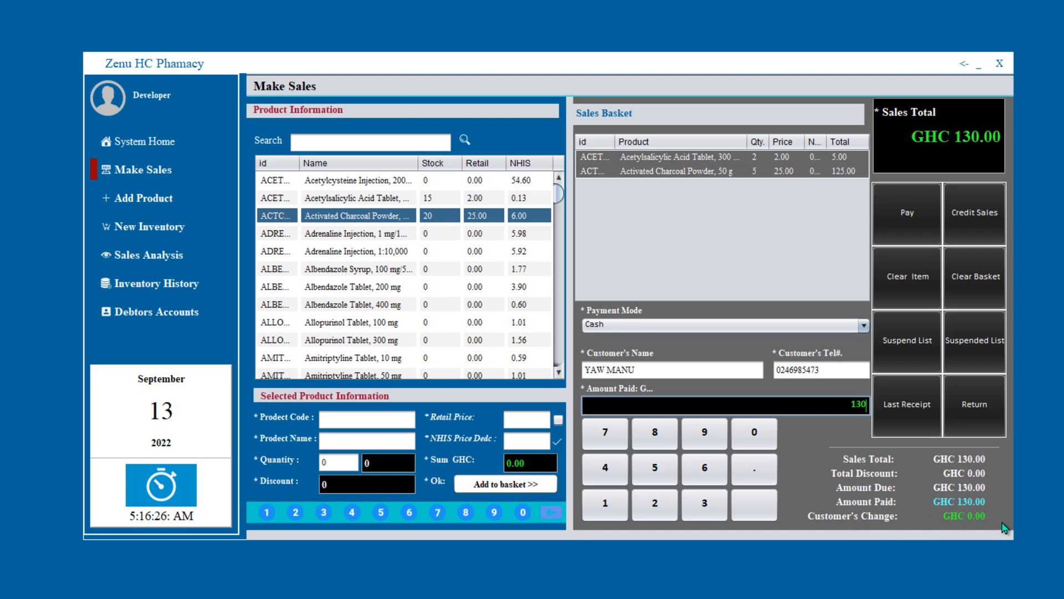
# - Pay for the GHC 130.00 sale and start a new basket with 2 Activated Charcoal Powder, 50 g (GHC 51.00)
pyautogui.click(912, 213)
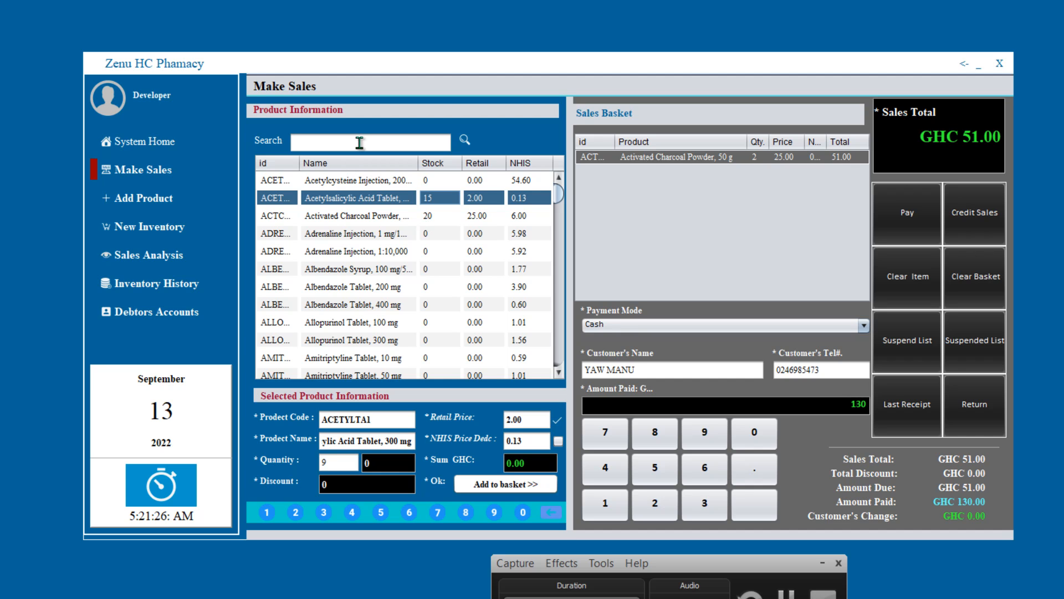
pyautogui.click(408, 215)
# - Add 3 Acetylsalicylic Acid Tablets, 300 mg at 2.00 to the basket, bringing the total to GHC 57.00
pyautogui.click(383, 460)
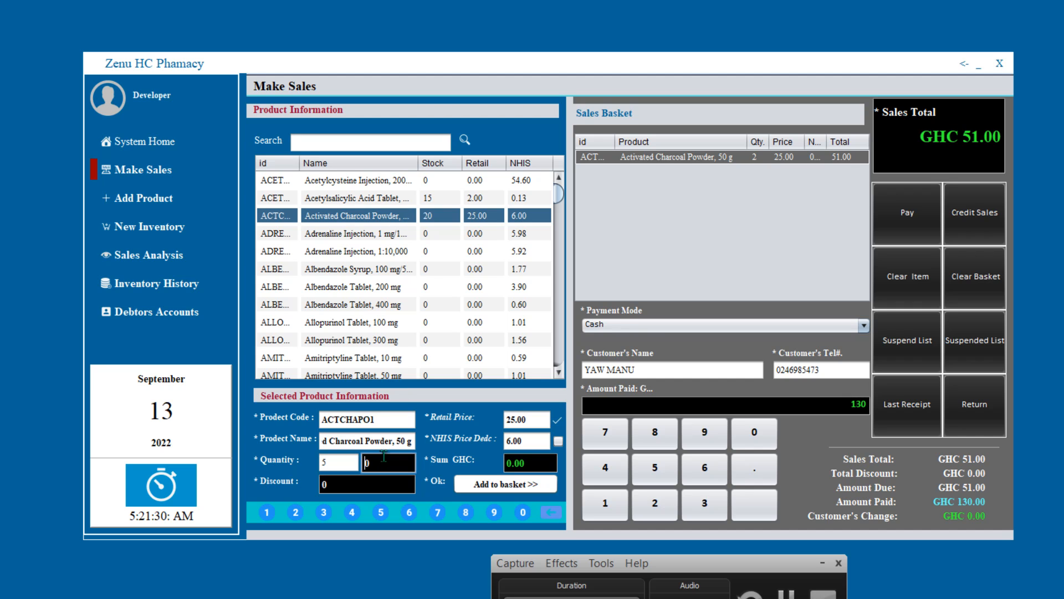
pyautogui.click(448, 198)
pyautogui.click(390, 463)
pyautogui.write('2')
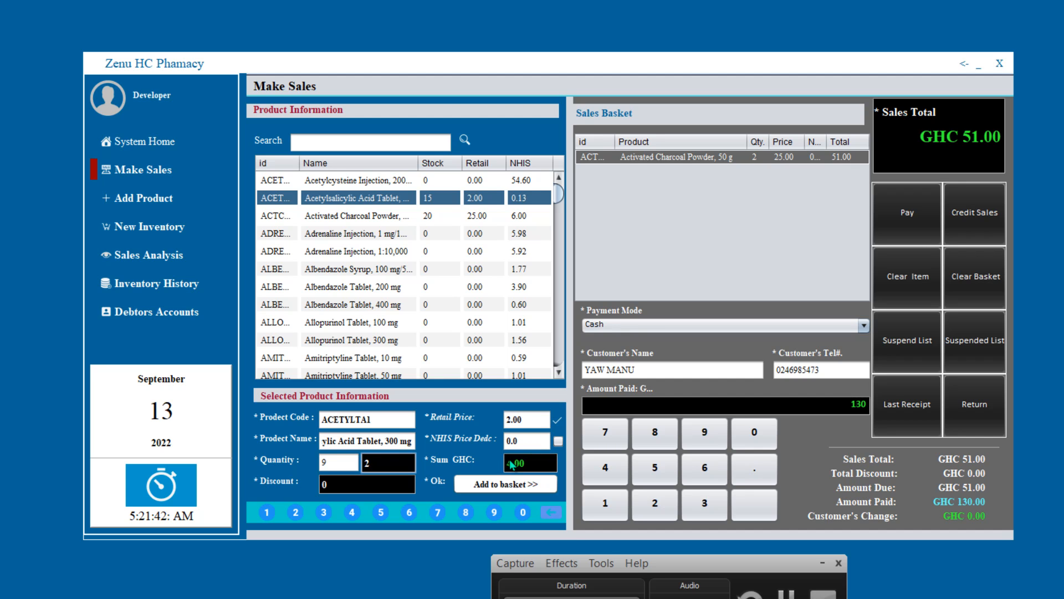
pyautogui.press('BackSpace')
pyautogui.write('3')
pyautogui.click(520, 486)
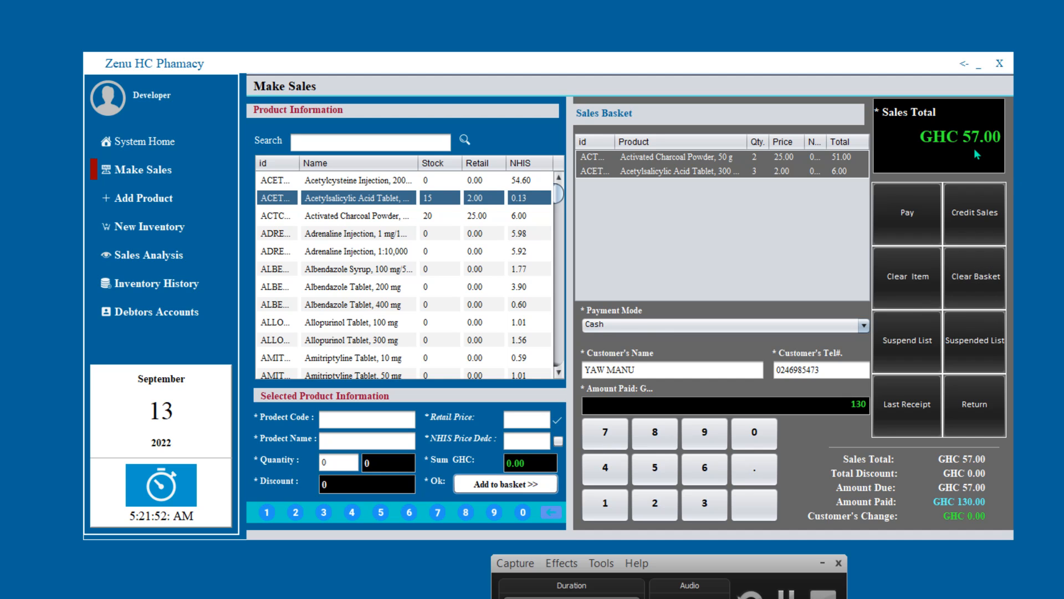
# - Replace the 130 amount paid with 57, attempt payment, and return to the amount-paid field
pyautogui.click(860, 396)
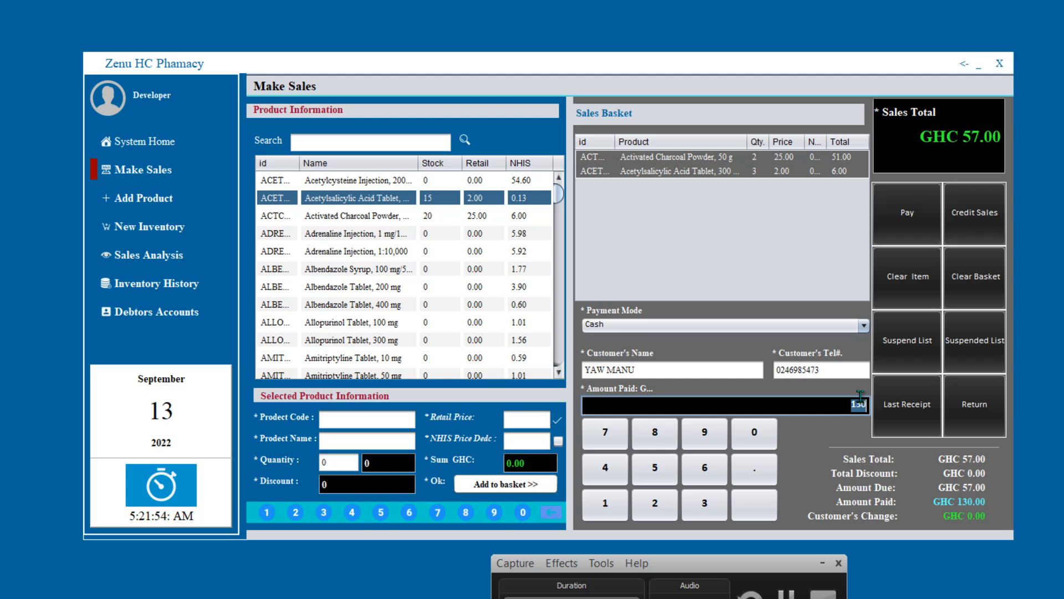
pyautogui.press('End')
pyautogui.press('BackSpace')
pyautogui.press('BackSpace')
pyautogui.press('BackSpace')
pyautogui.write('57')
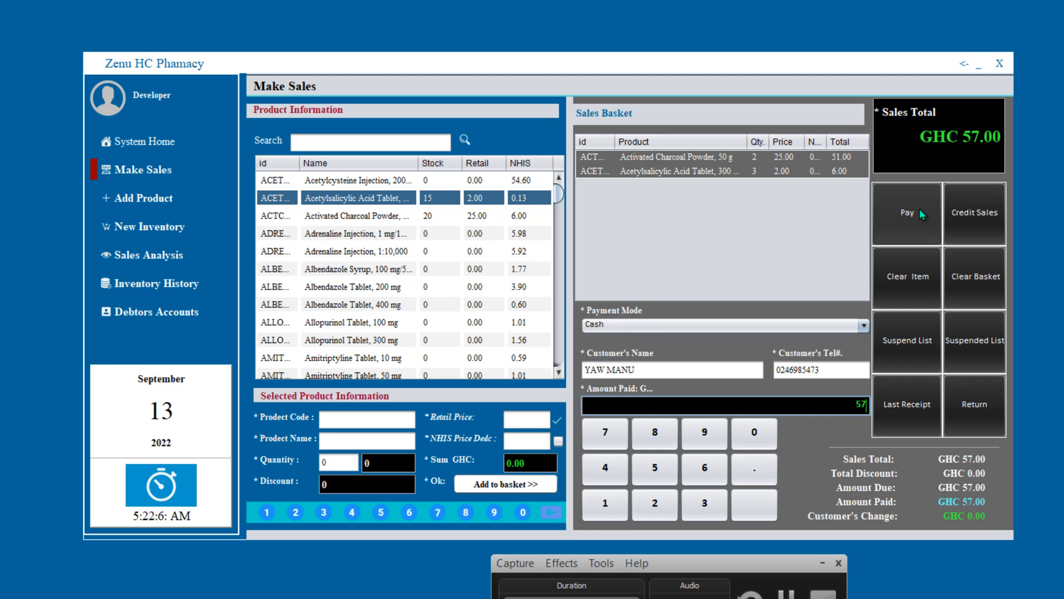
pyautogui.click(920, 209)
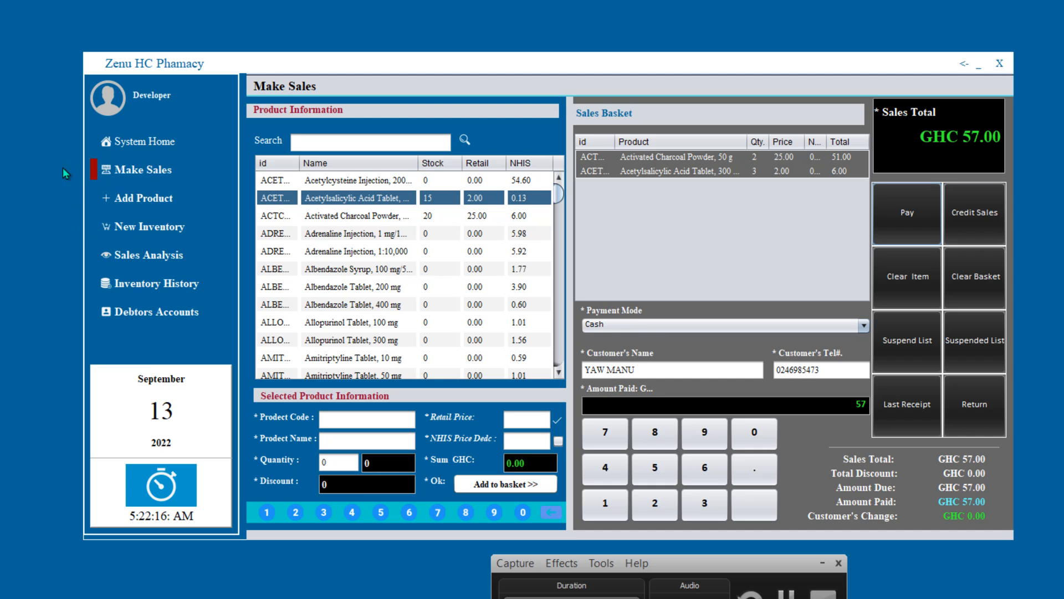
pyautogui.click(166, 175)
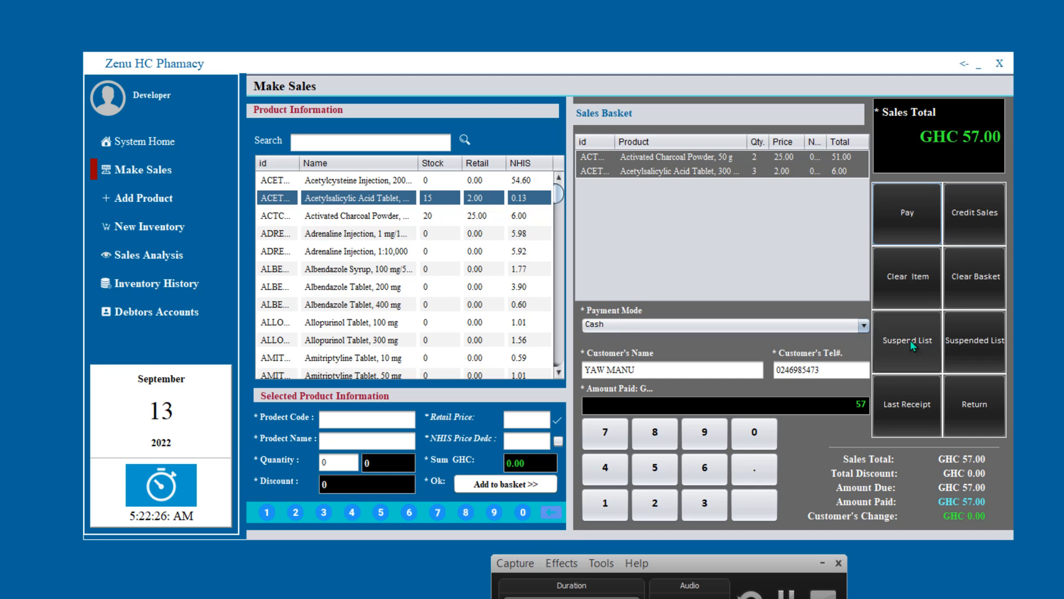
pyautogui.click(867, 401)
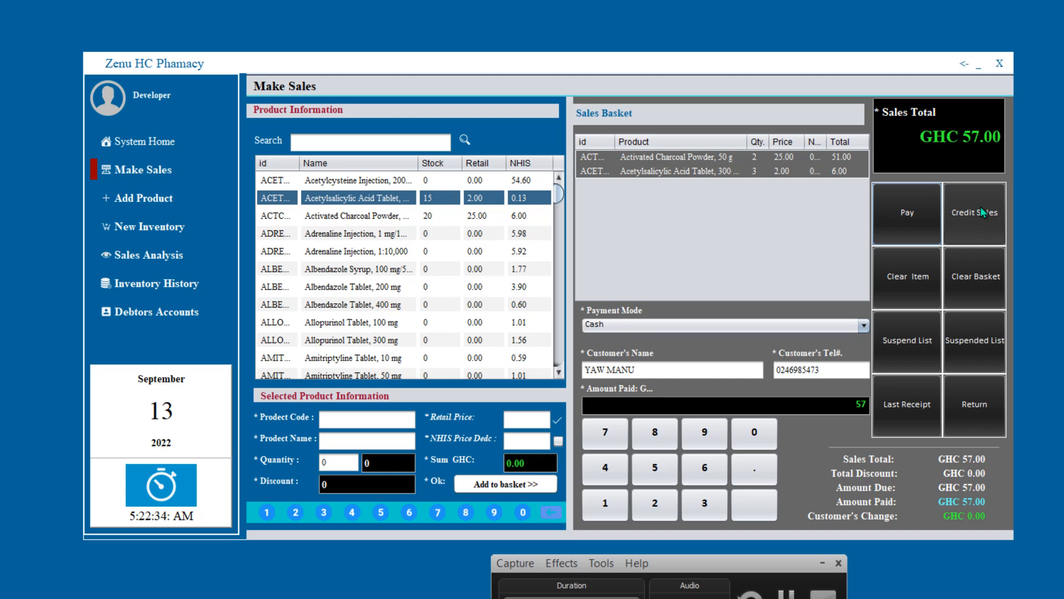
# - Remove the Acetylsalicylic Acid item, then clear the whole basket, confirming each with Yes
pyautogui.click(839, 171)
pyautogui.click(922, 284)
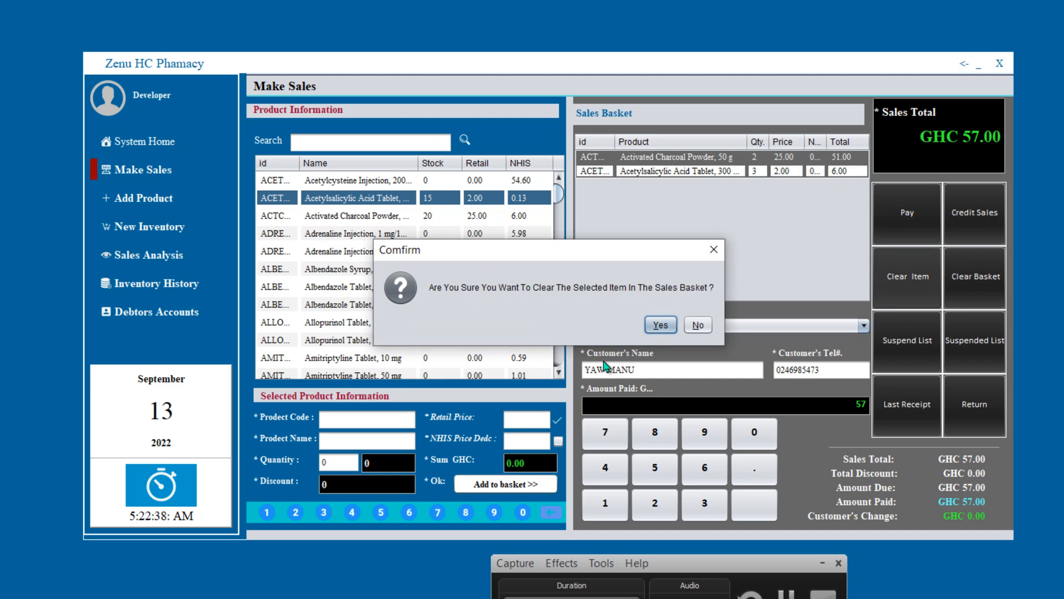
pyautogui.click(659, 325)
pyautogui.click(797, 160)
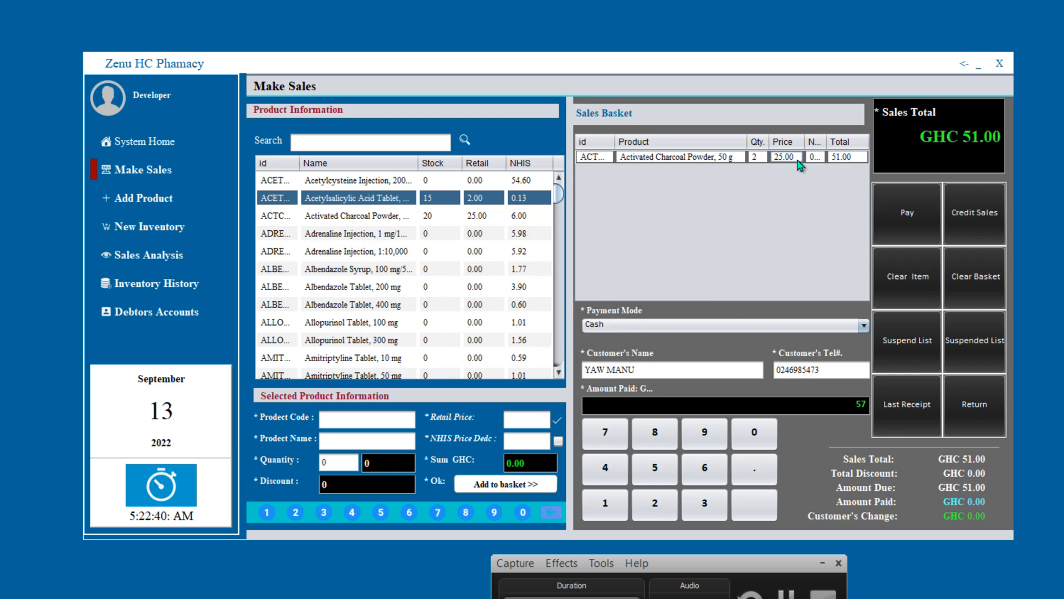
pyautogui.click(982, 276)
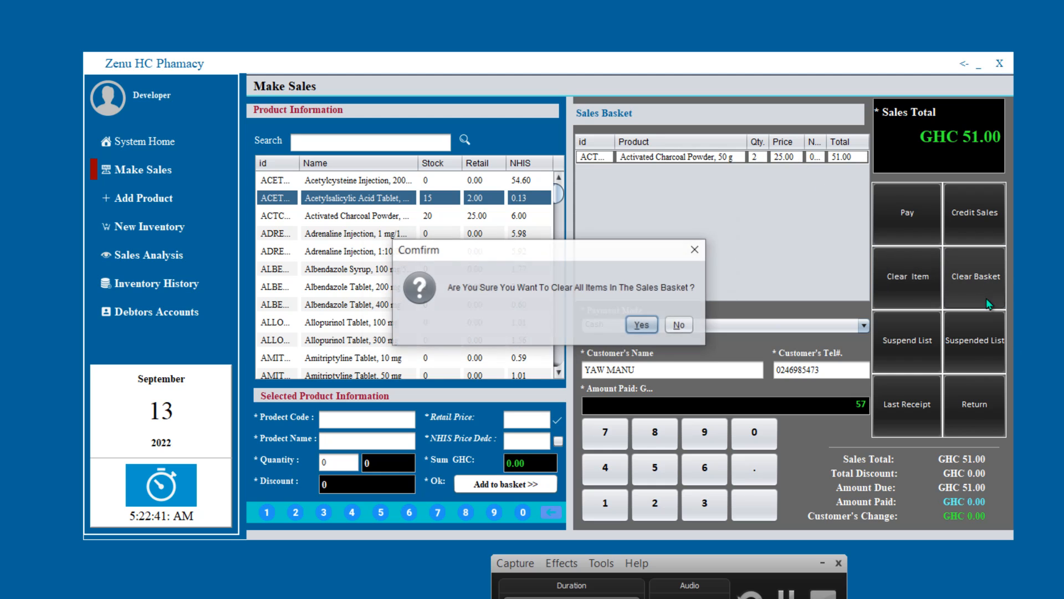
pyautogui.click(653, 326)
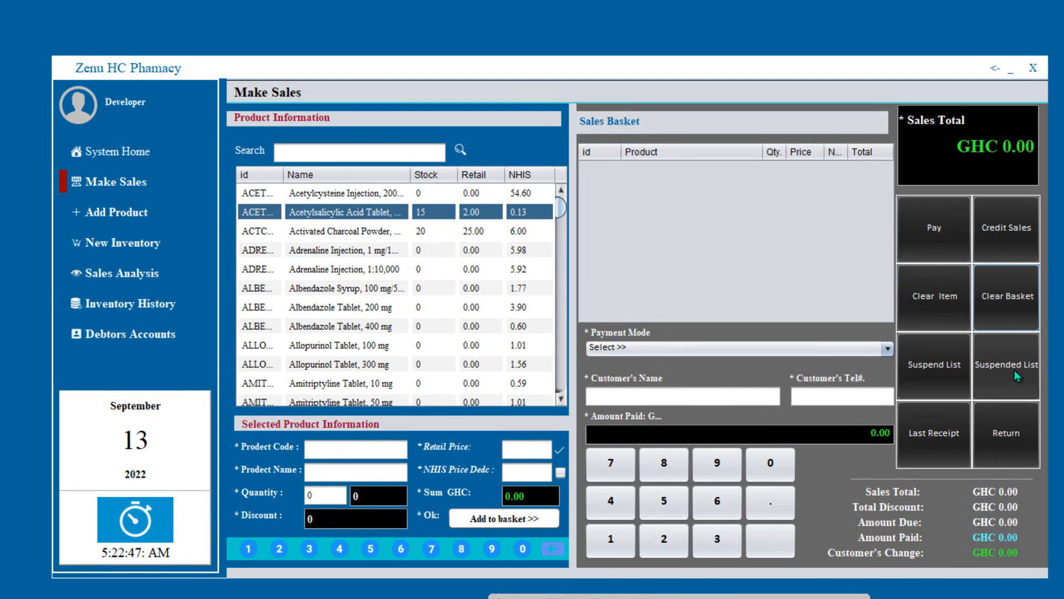
# - Recall the suspended sale of 2 Acetylsalicylic tablets and 5 Charcoal Powder, and view the last receipt
pyautogui.click(1015, 370)
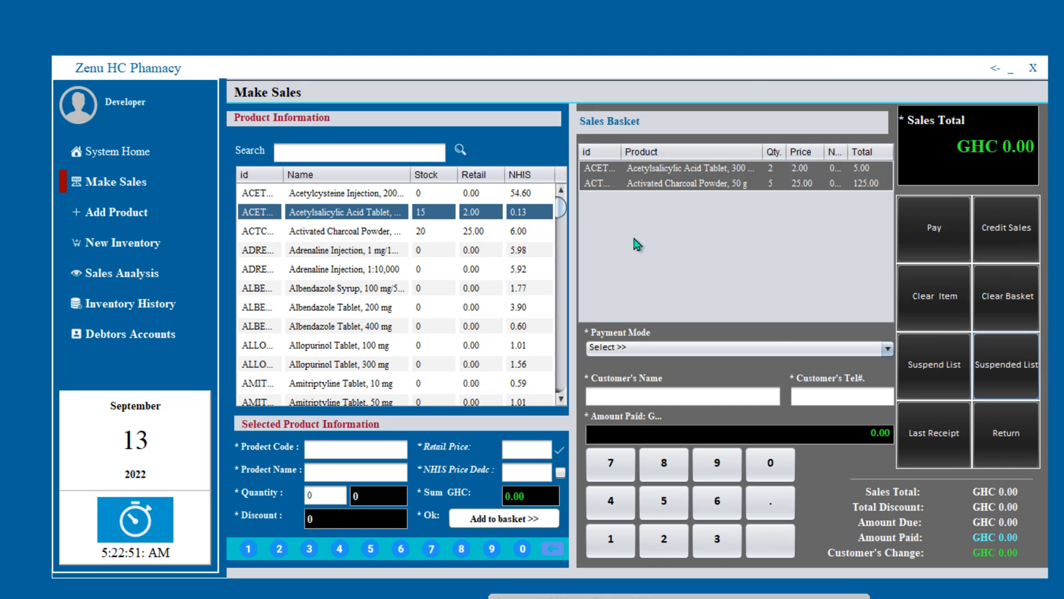
pyautogui.click(923, 443)
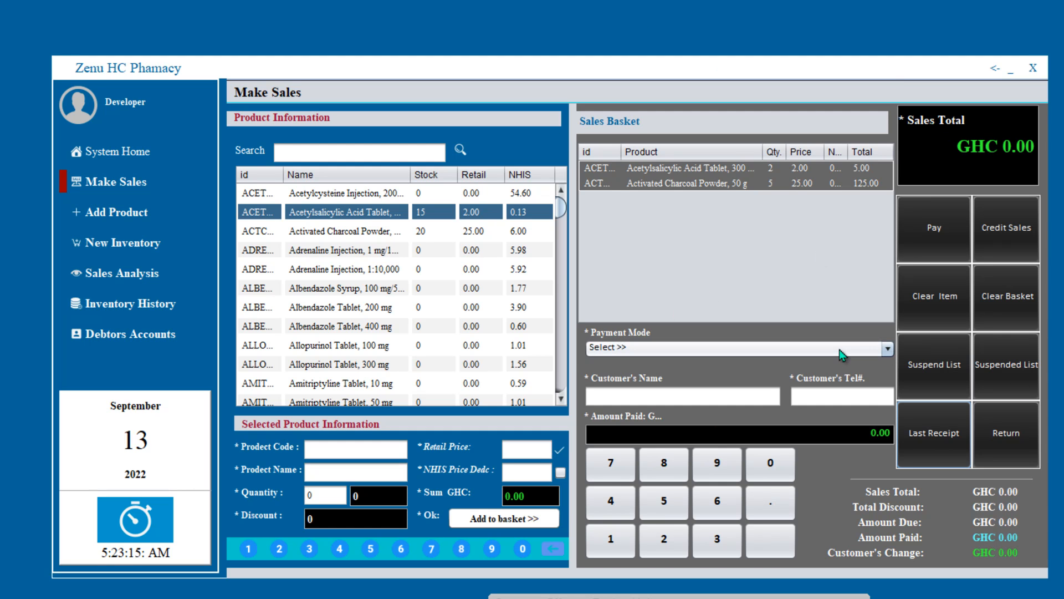
pyautogui.click(111, 212)
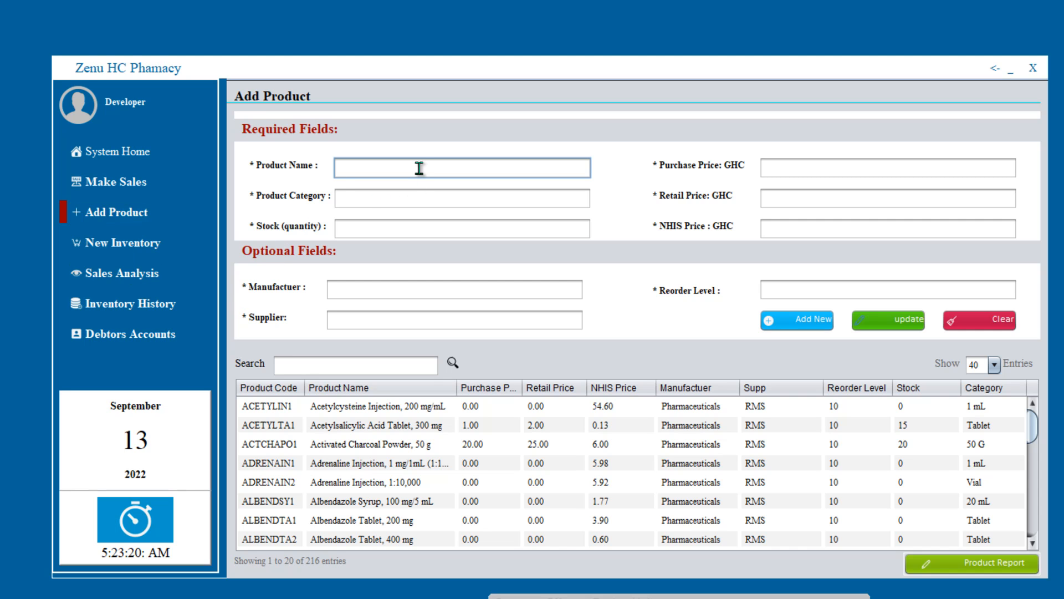
# - Enter product name GGGG, category GGG, stock 55 and purchase price 12
pyautogui.write('GGGG')
pyautogui.click(403, 196)
pyautogui.write('GGG')
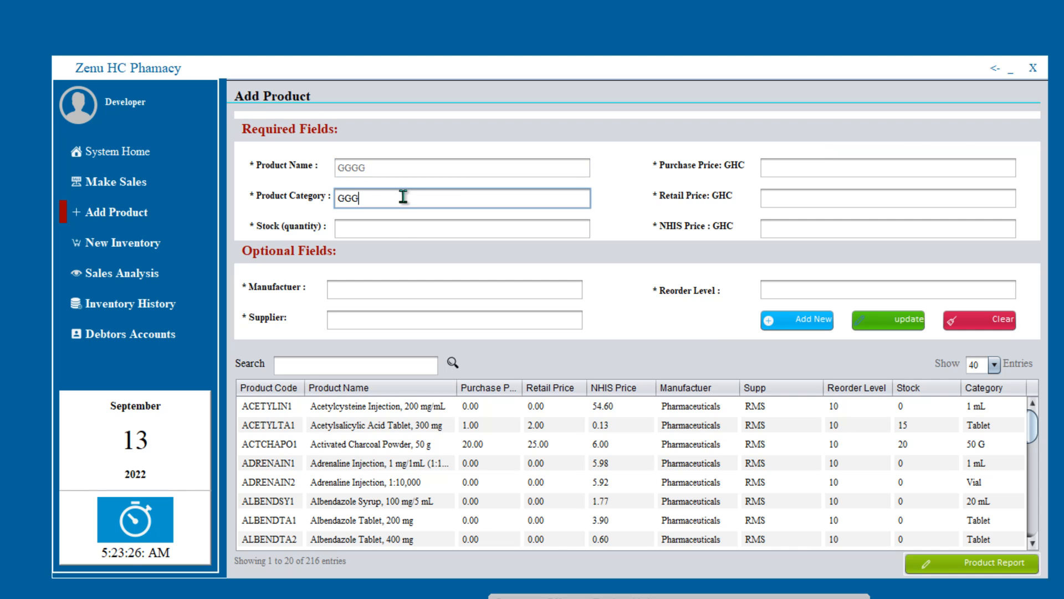
pyautogui.click(397, 237)
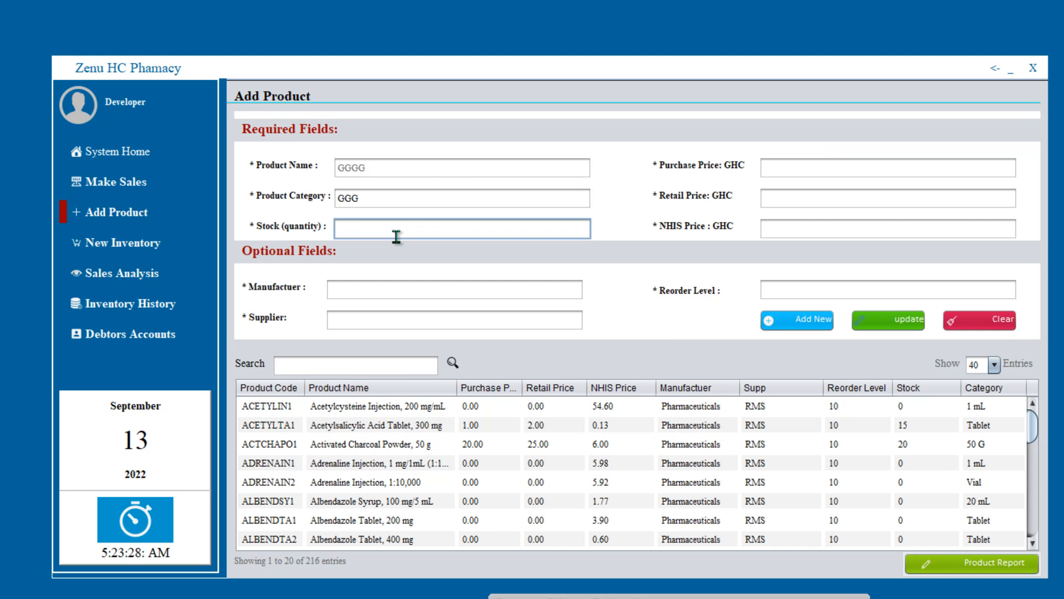
pyautogui.write('55')
pyautogui.click(797, 167)
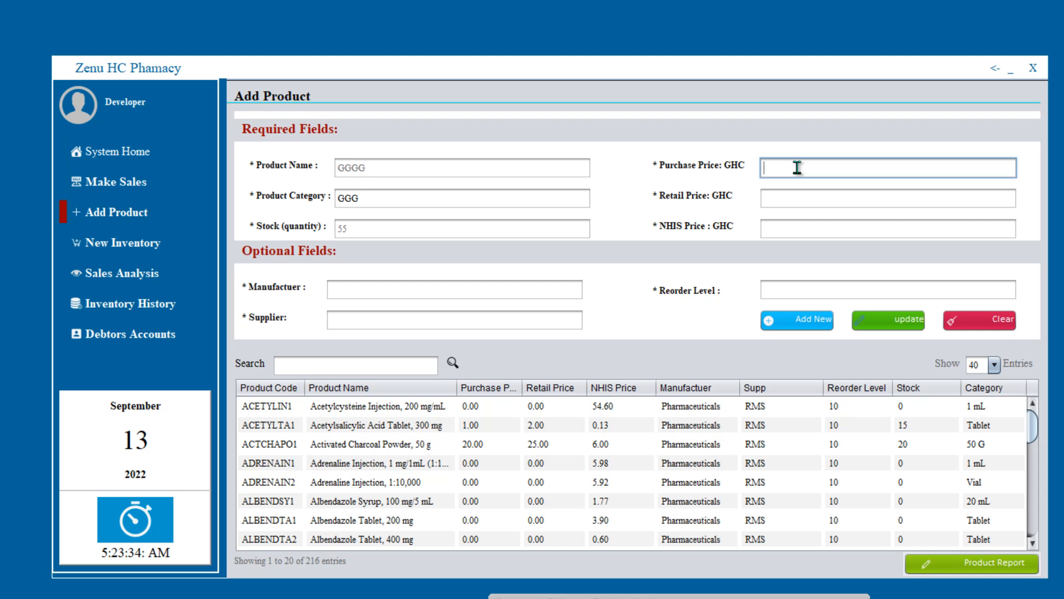
pyautogui.write('12')
# - Set NHIS price 1.3, reorder level 10, manufacturer MPS and supplier RMS, then add the product
pyautogui.click(791, 223)
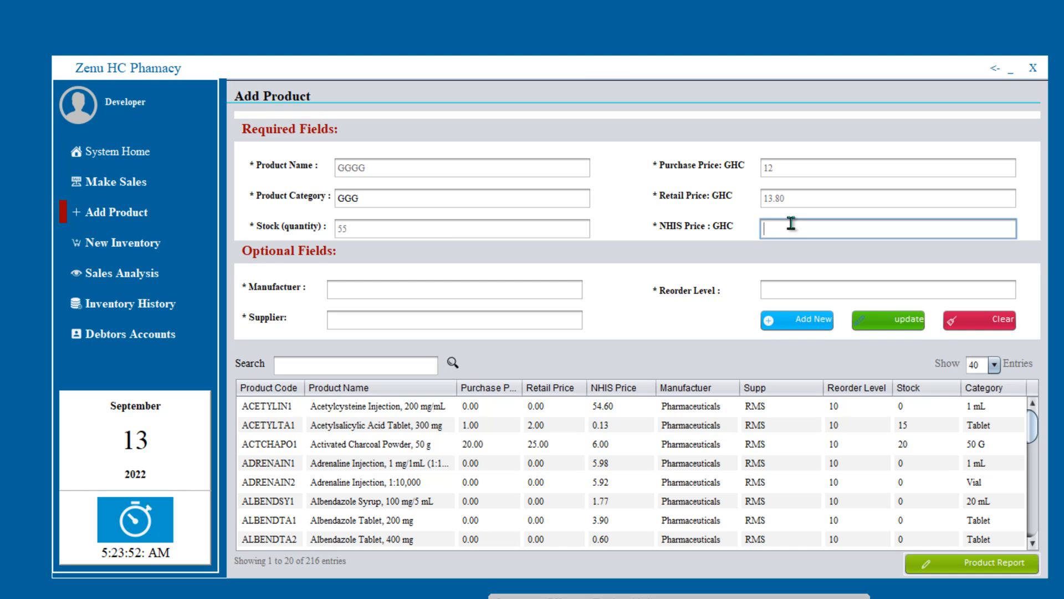
pyautogui.write('0..0')
pyautogui.moveTo(791, 223); pyautogui.dragTo(723, 241)
pyautogui.write('1.3')
pyautogui.click(808, 294)
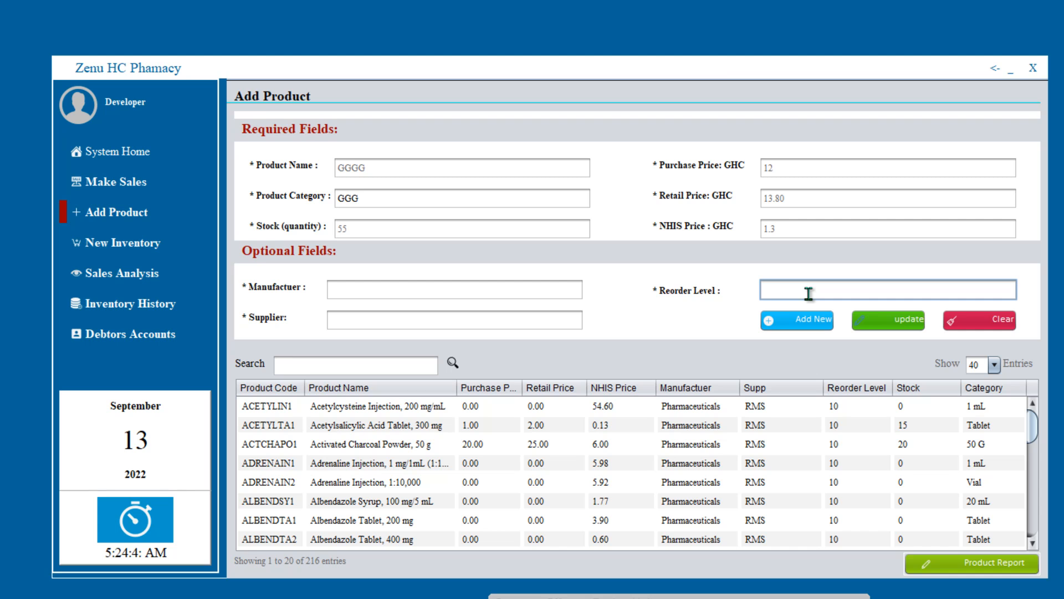
pyautogui.write('10')
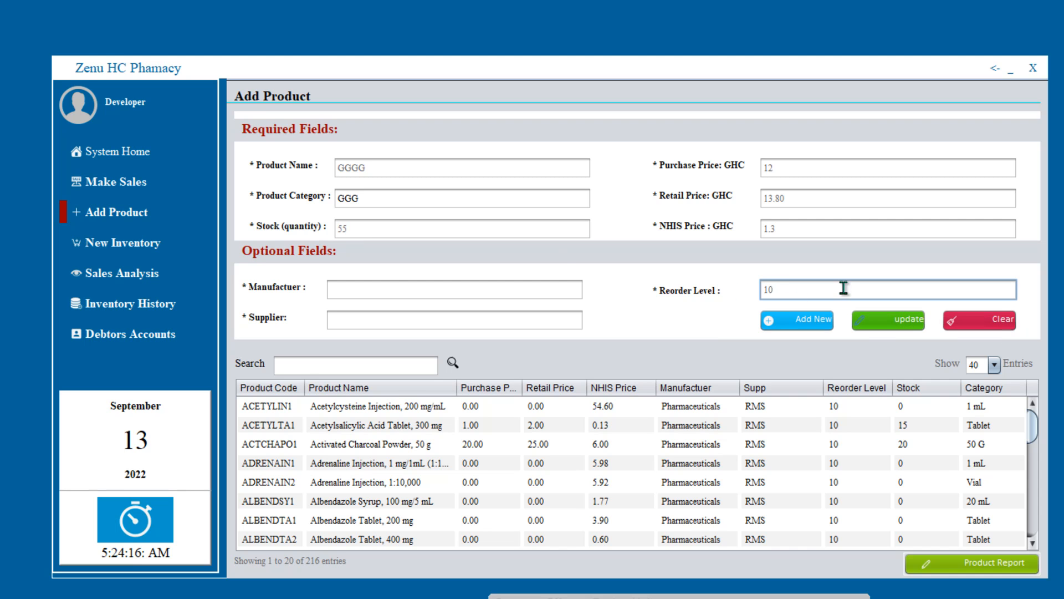
pyautogui.click(387, 292)
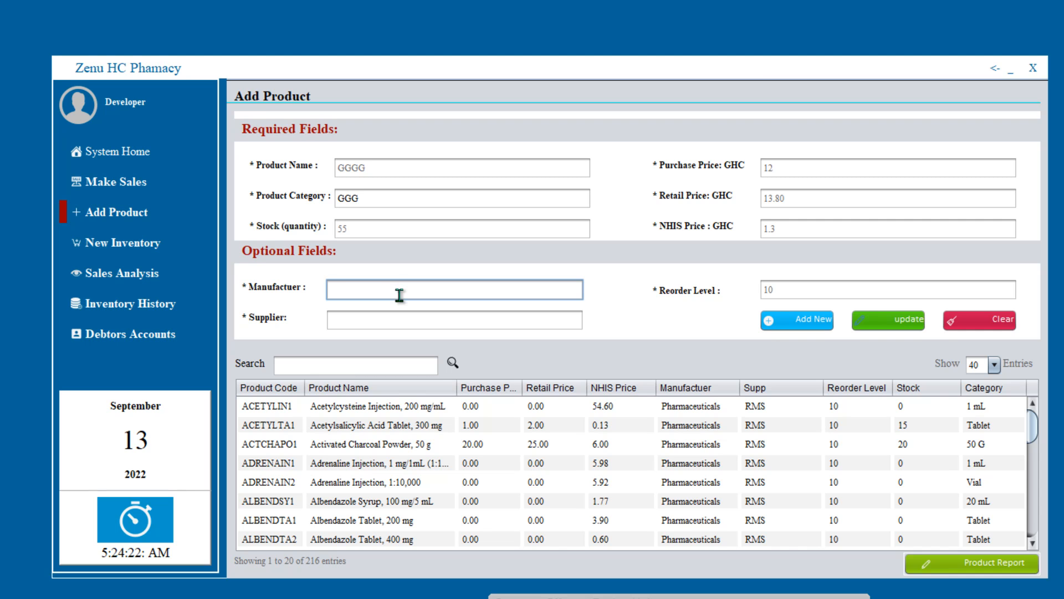
pyautogui.write('MPS')
pyautogui.click(399, 322)
pyautogui.write('R')
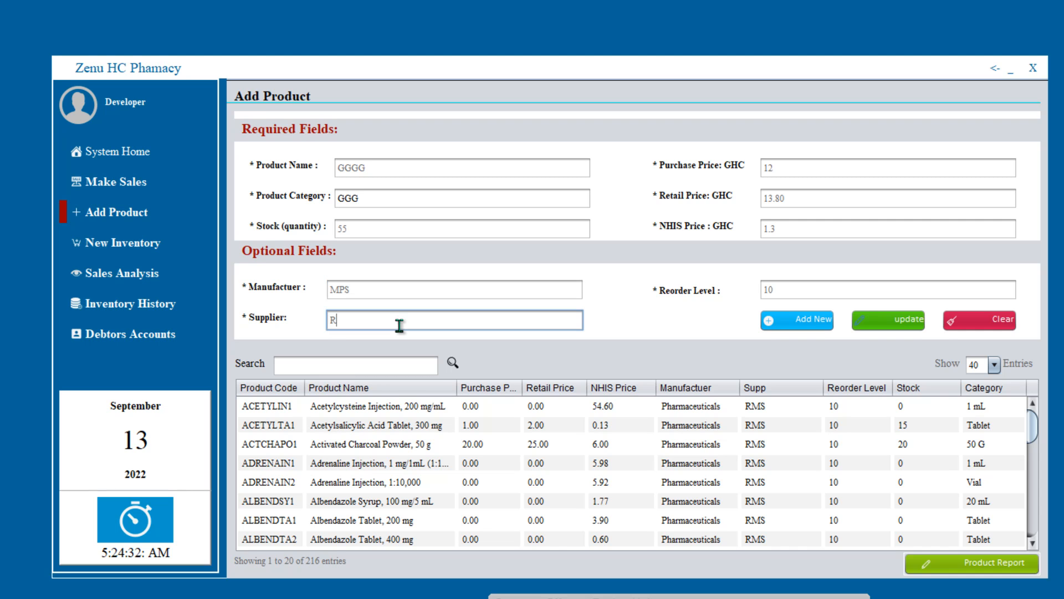
pyautogui.write('MS')
pyautogui.click(797, 317)
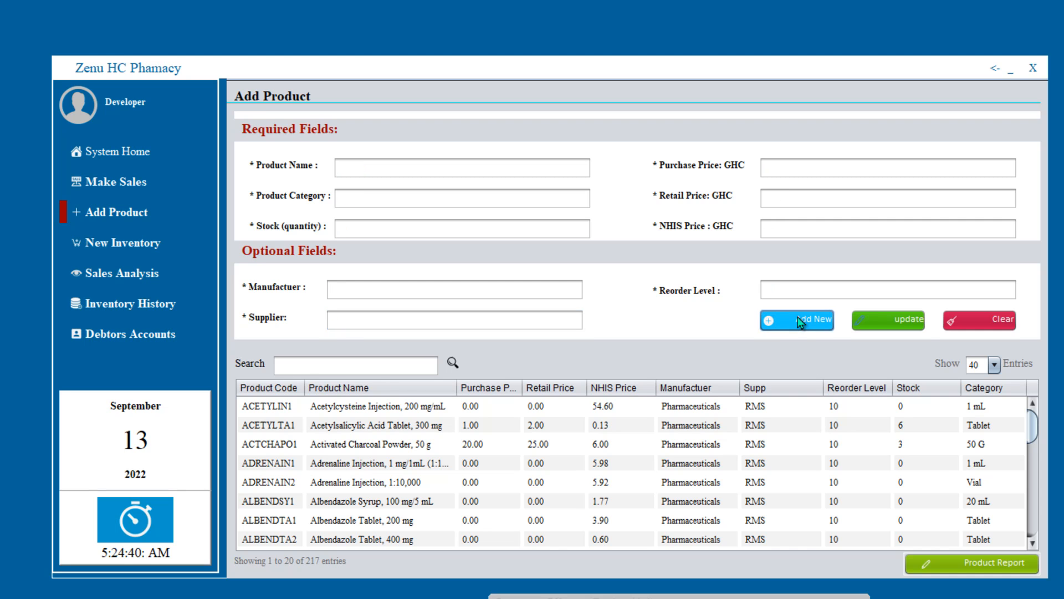
# - Search GG, load product GGGG, re-enter purchase price 12 and save the update
pyautogui.click(339, 367)
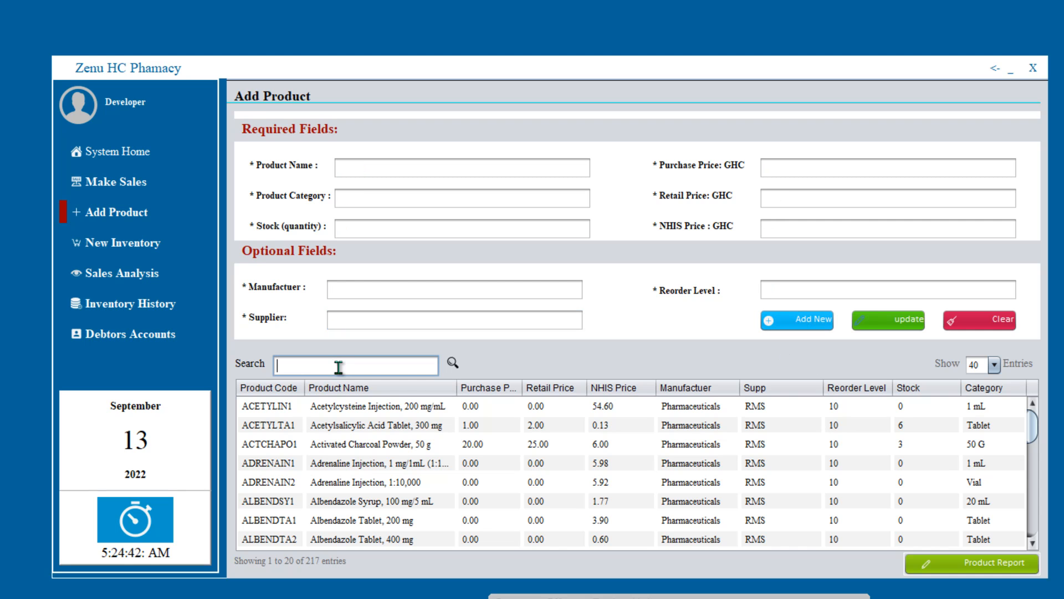
pyautogui.write('GG')
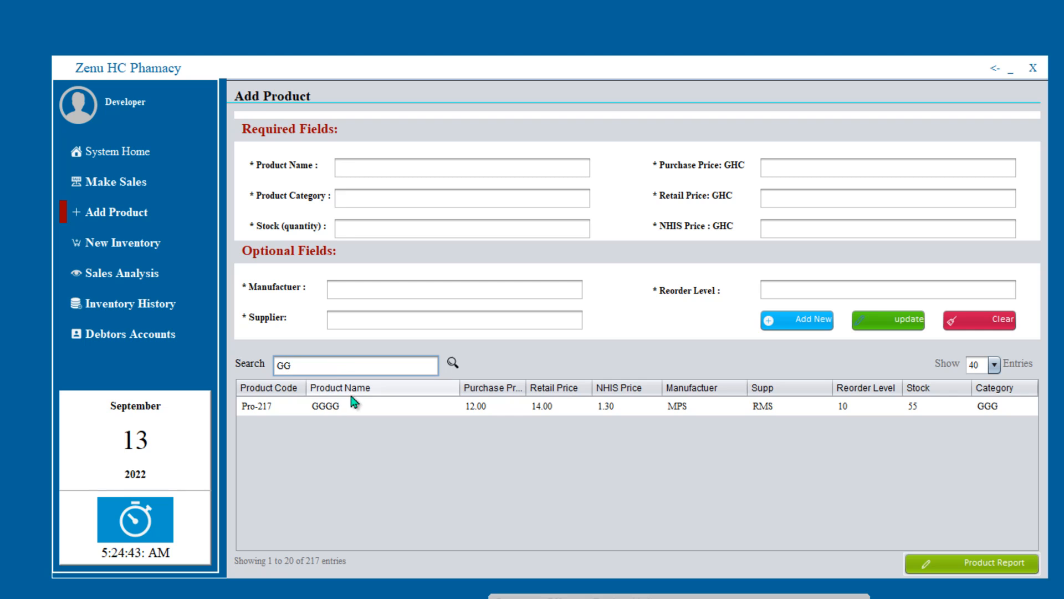
pyautogui.click(362, 409)
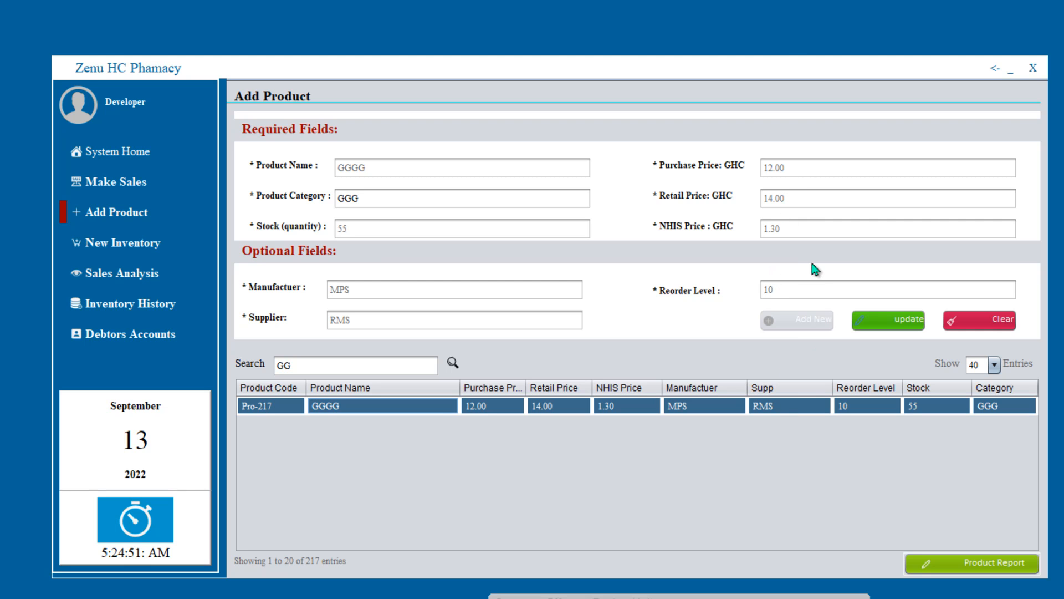
pyautogui.click(809, 171)
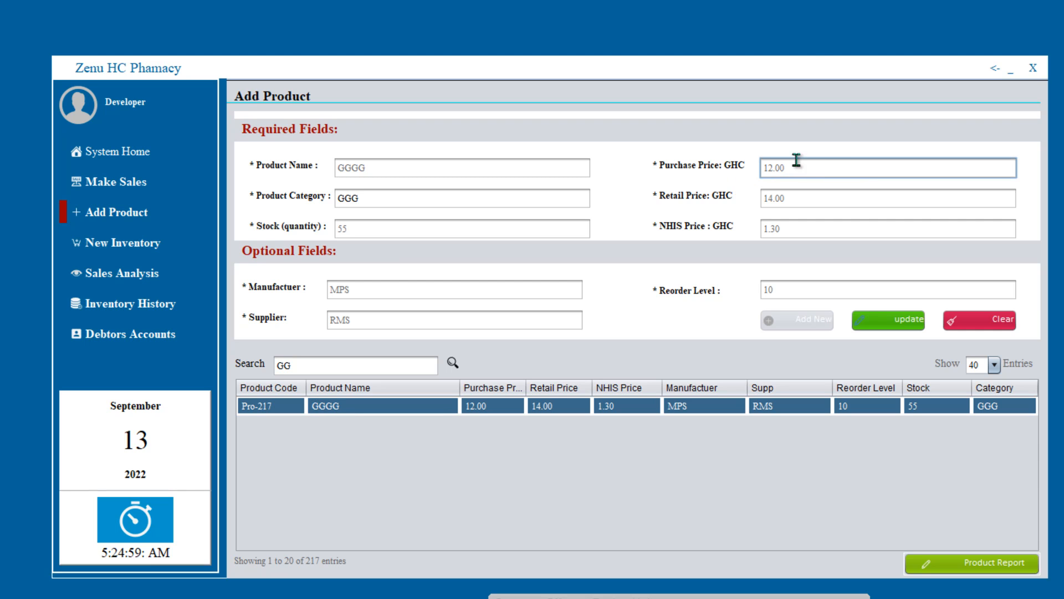
pyautogui.moveTo(819, 166); pyautogui.dragTo(697, 173)
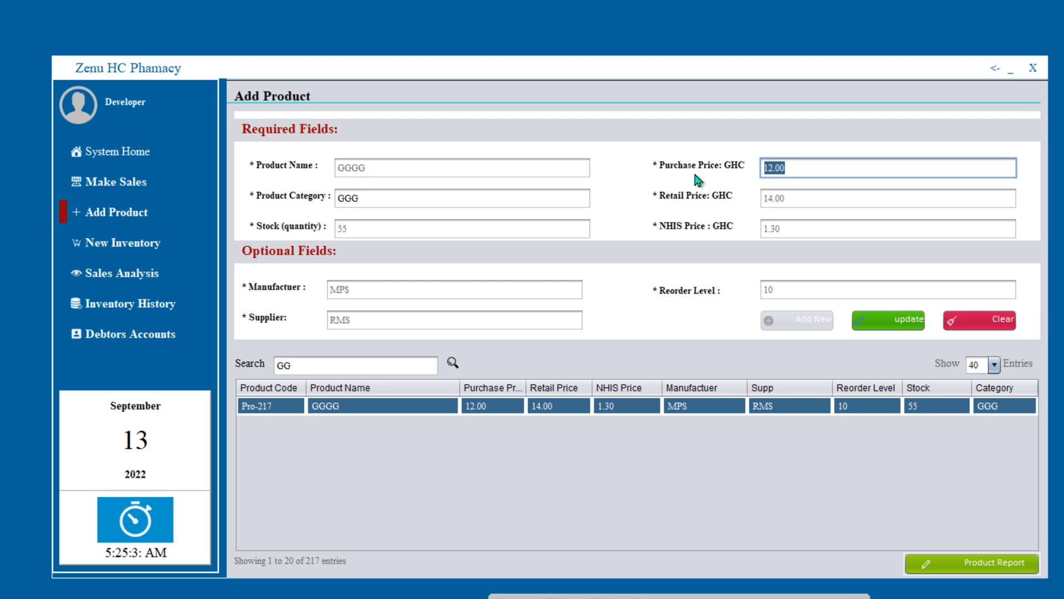
pyautogui.write('12')
pyautogui.click(895, 317)
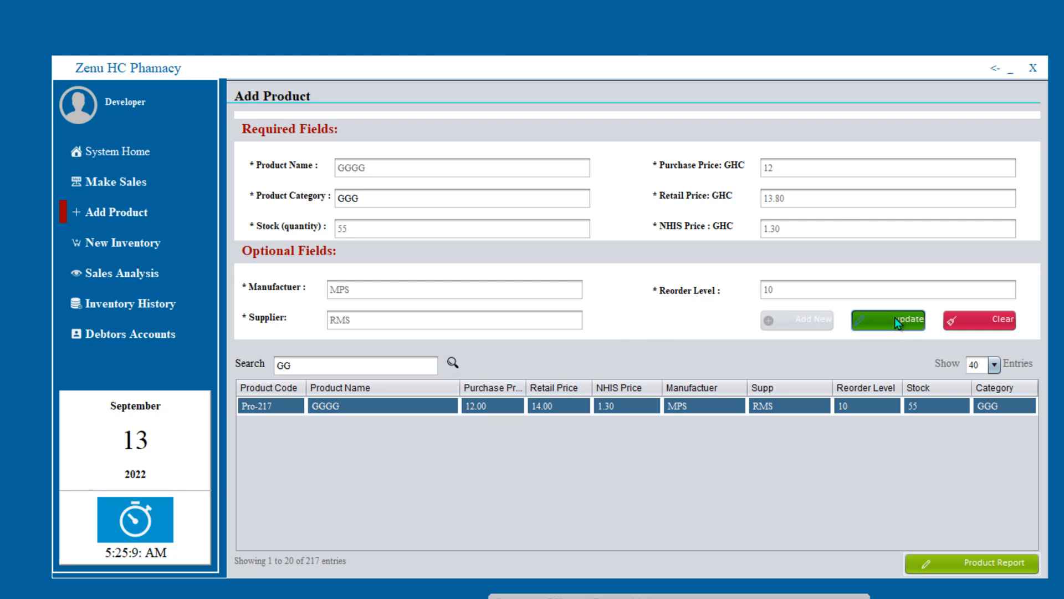
pyautogui.click(621, 347)
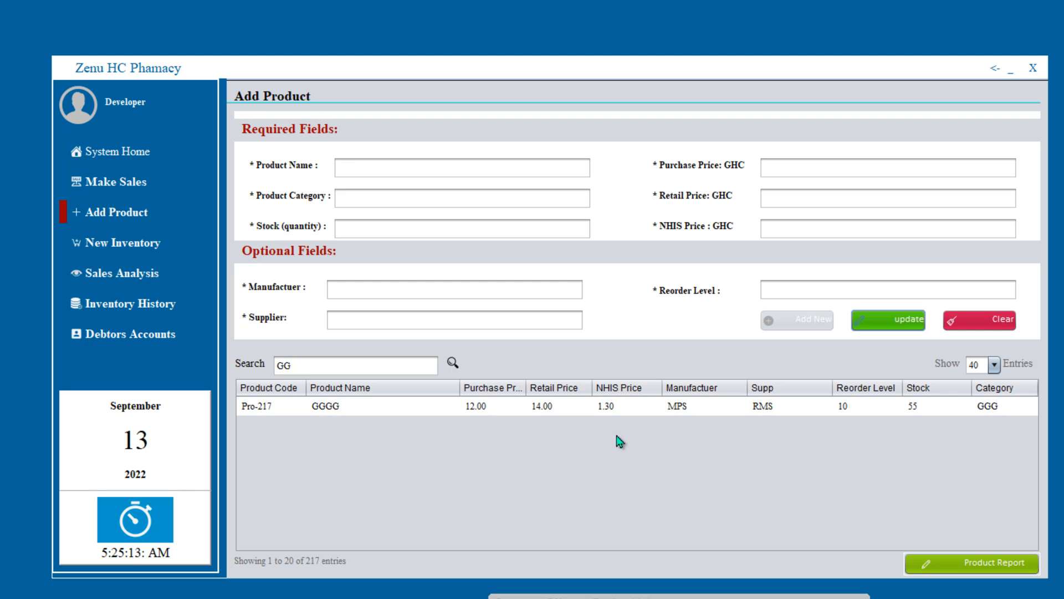
# - Change GGGG's stock to 50, save the update, and clear the product form
pyautogui.click(633, 410)
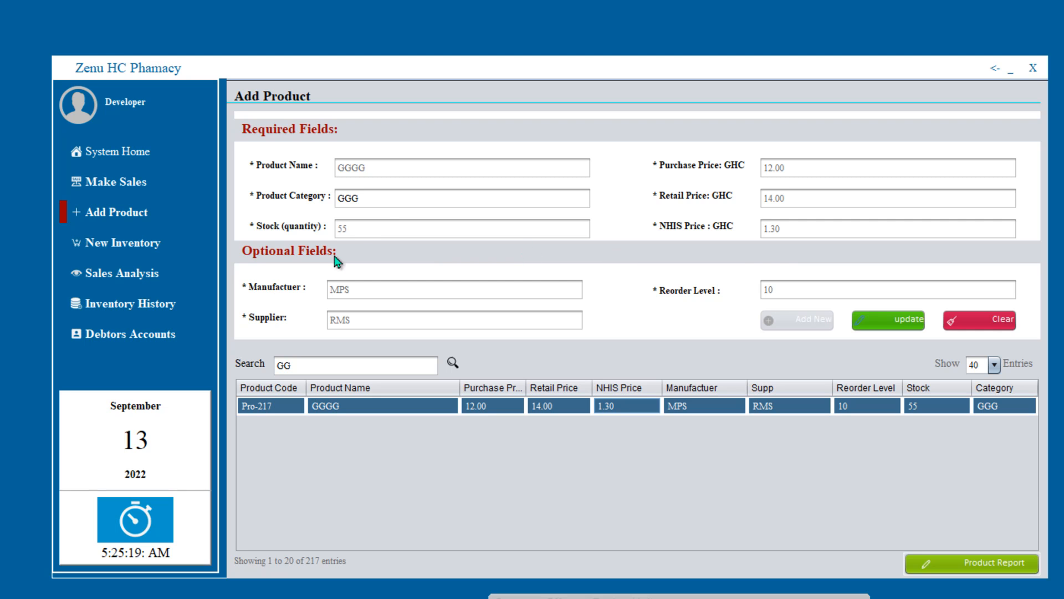
pyautogui.click(389, 227)
pyautogui.write('50')
pyautogui.click(888, 318)
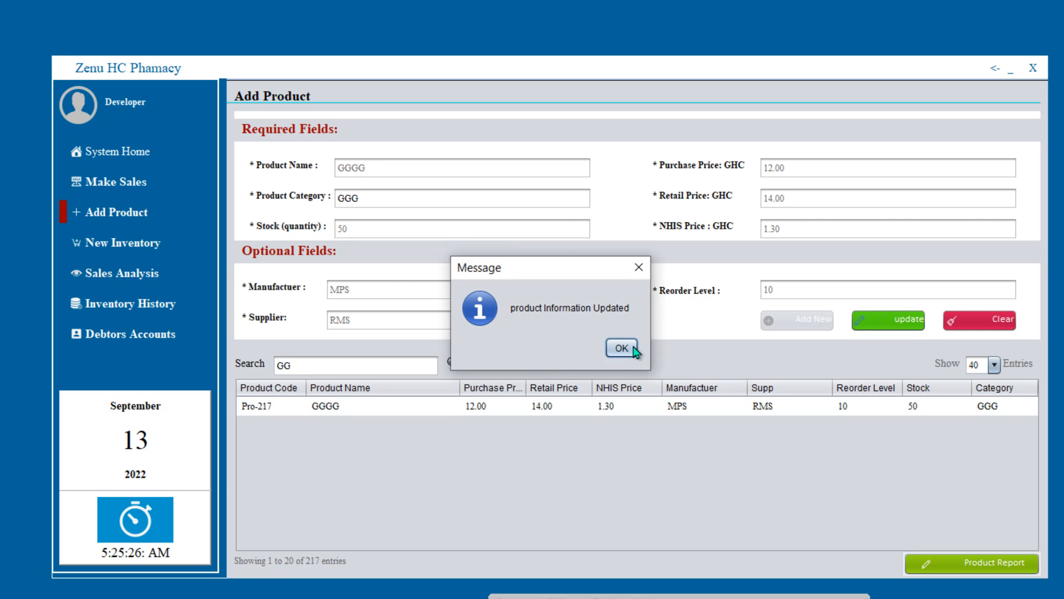
pyautogui.click(632, 349)
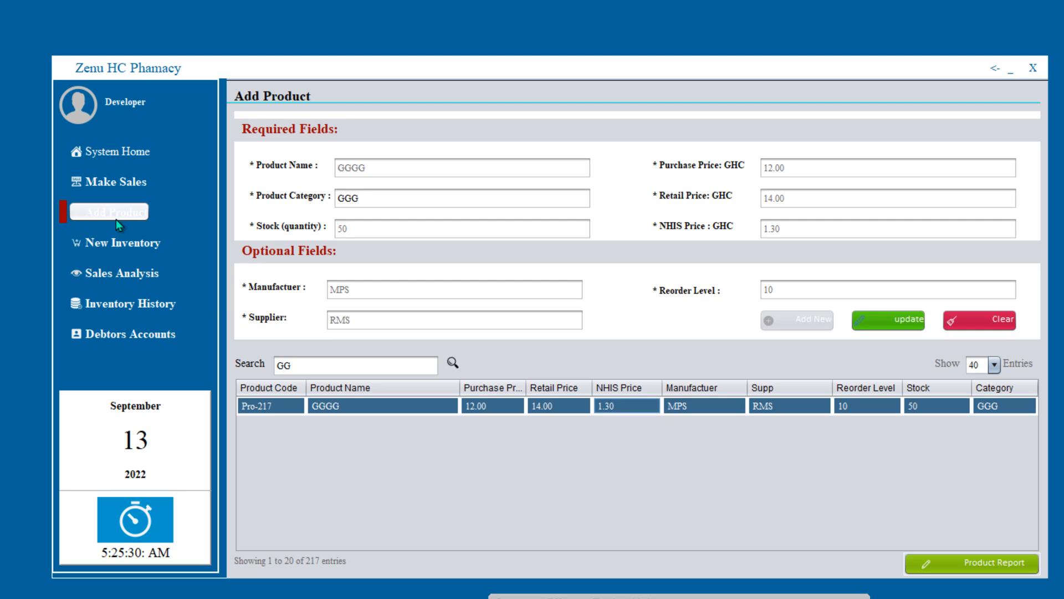
pyautogui.click(127, 250)
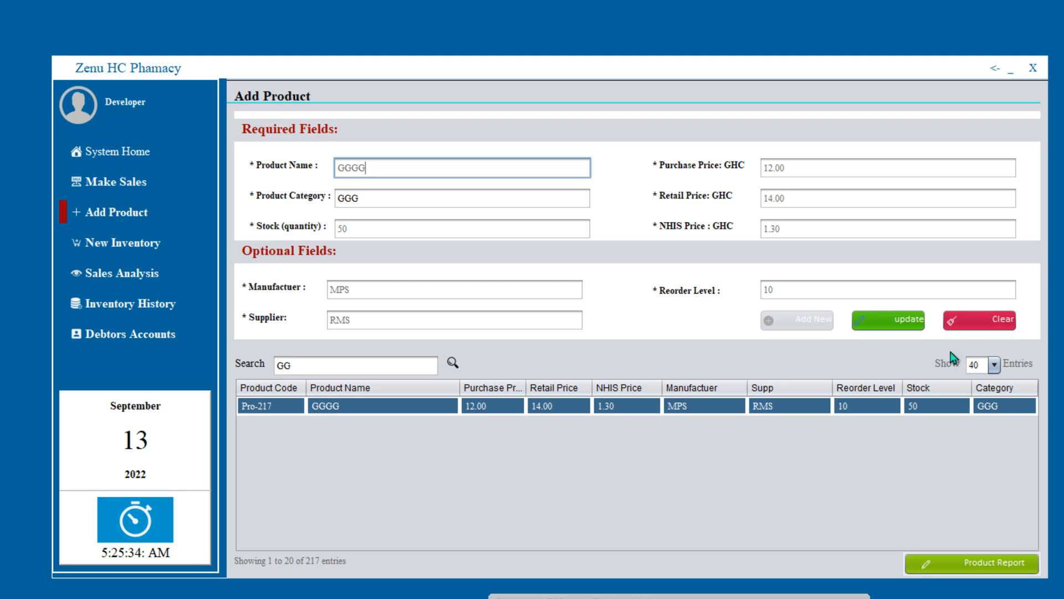
pyautogui.click(978, 322)
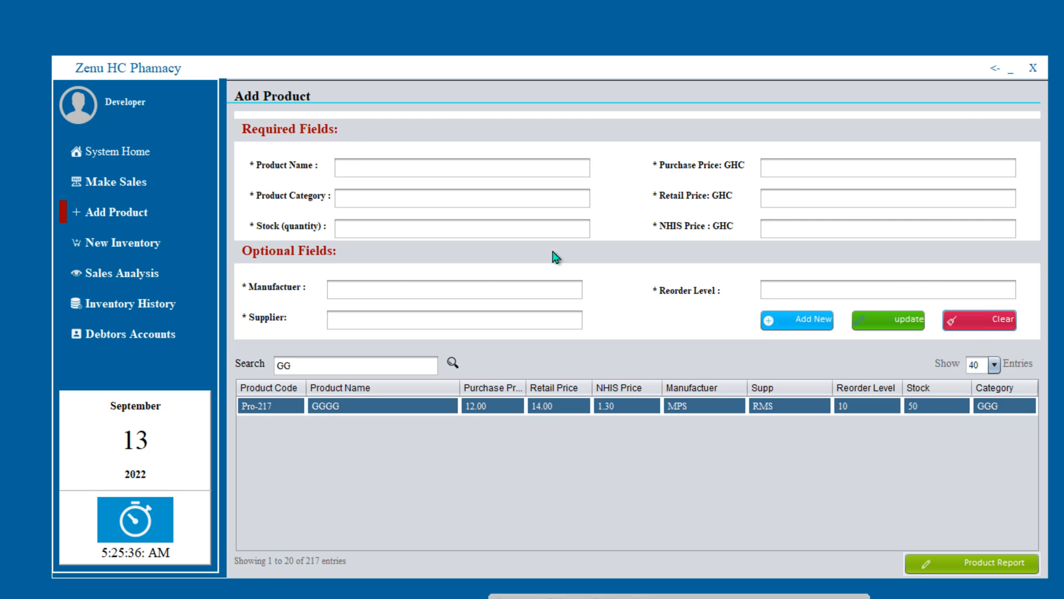
# - In New Inventory, search ALBE and select Albendazole Syrup, 100 mg/5 mL for restocking
pyautogui.click(114, 244)
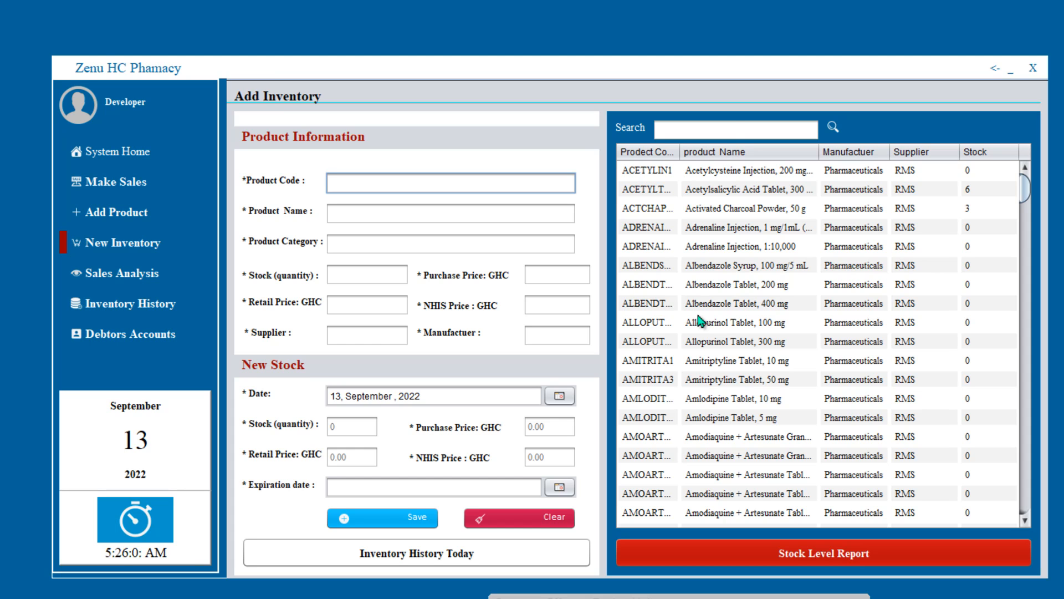
pyautogui.click(732, 126)
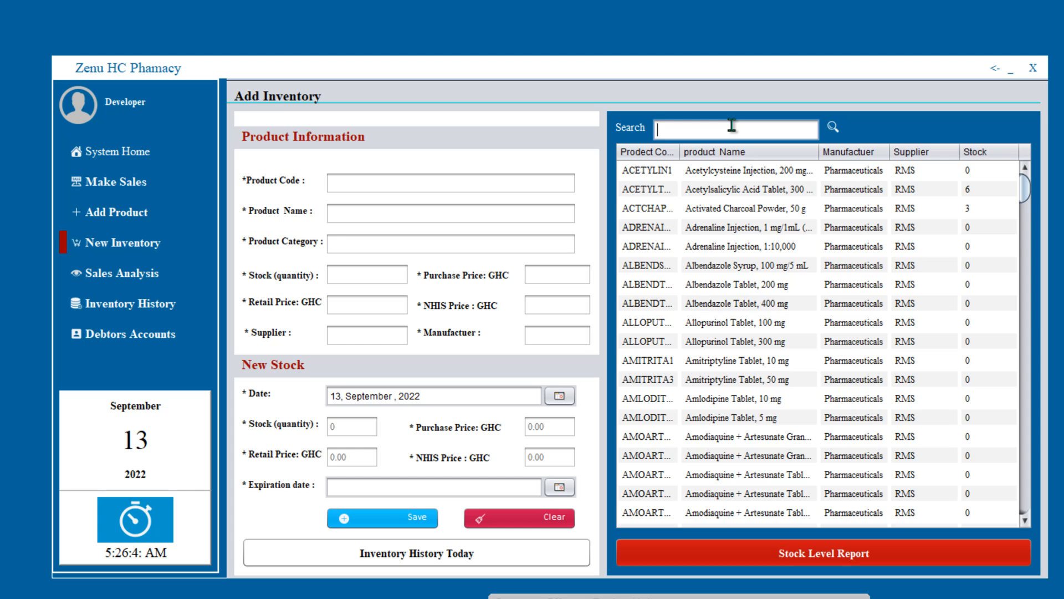
pyautogui.write('ALBE')
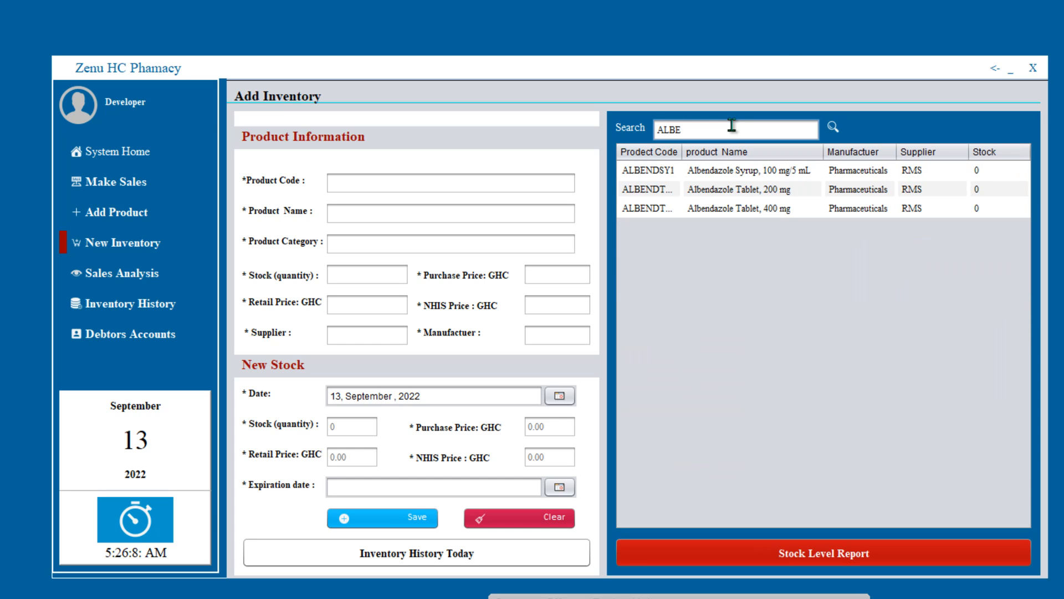
pyautogui.click(757, 177)
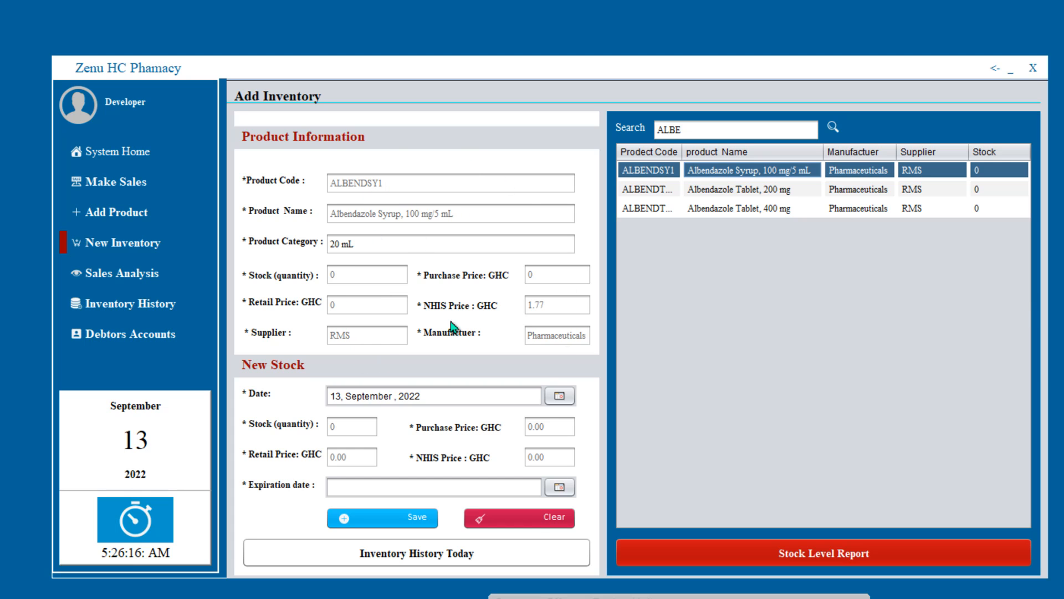
pyautogui.click(348, 281)
pyautogui.click(407, 216)
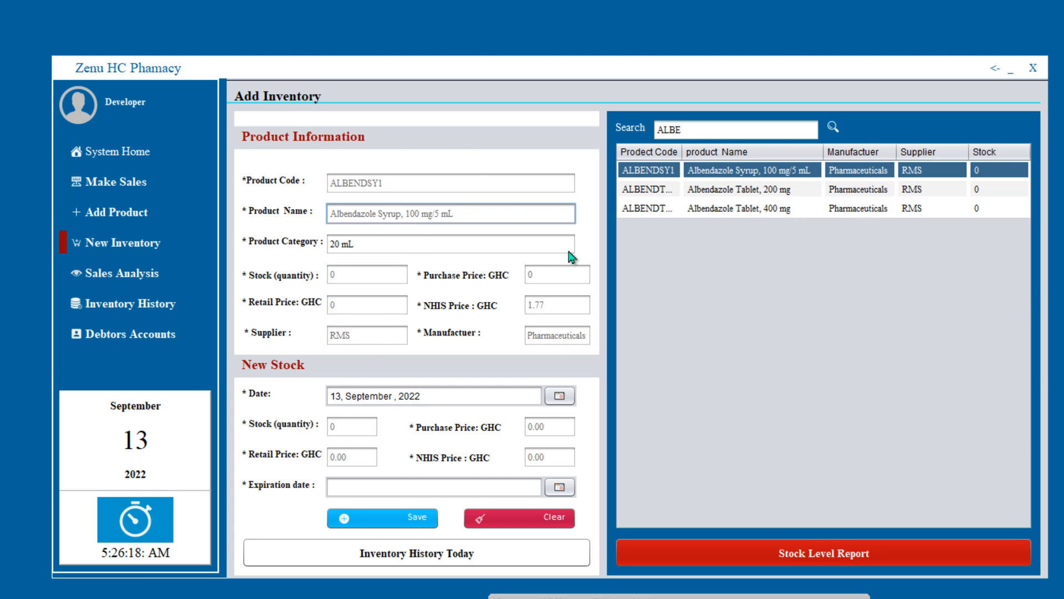
pyautogui.click(588, 309)
pyautogui.click(568, 282)
pyautogui.click(463, 218)
pyautogui.click(460, 184)
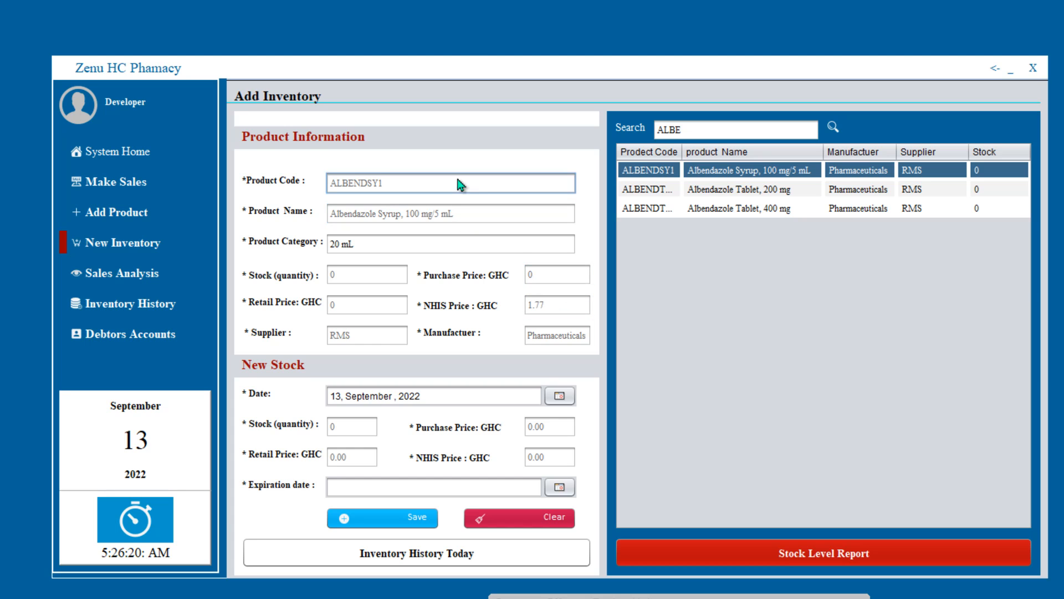
pyautogui.click(380, 336)
pyautogui.click(380, 286)
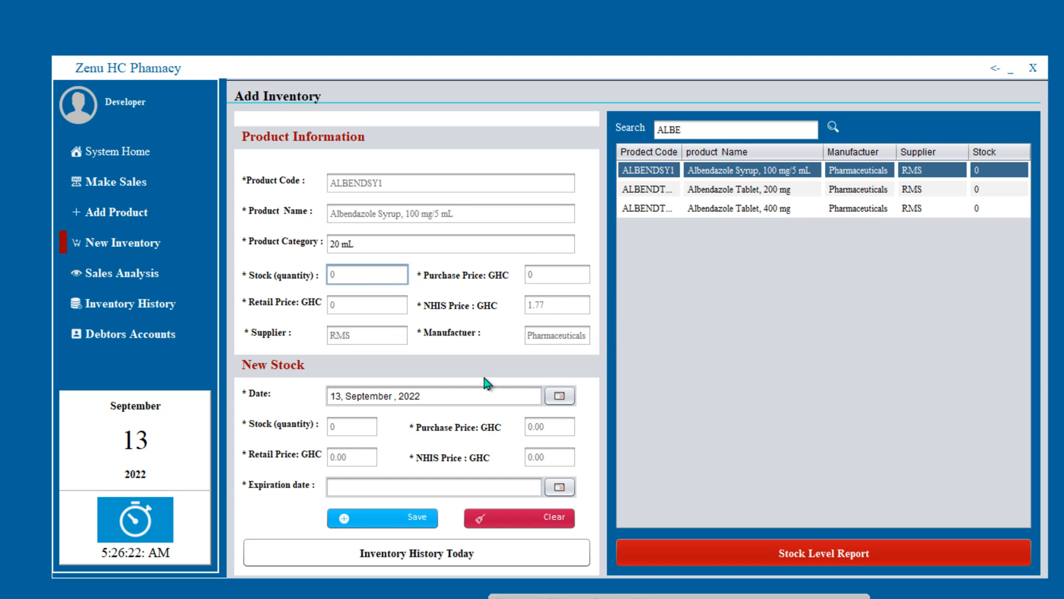
# - Enter a new stock quantity of 10 and a purchase price of 14
pyautogui.click(347, 432)
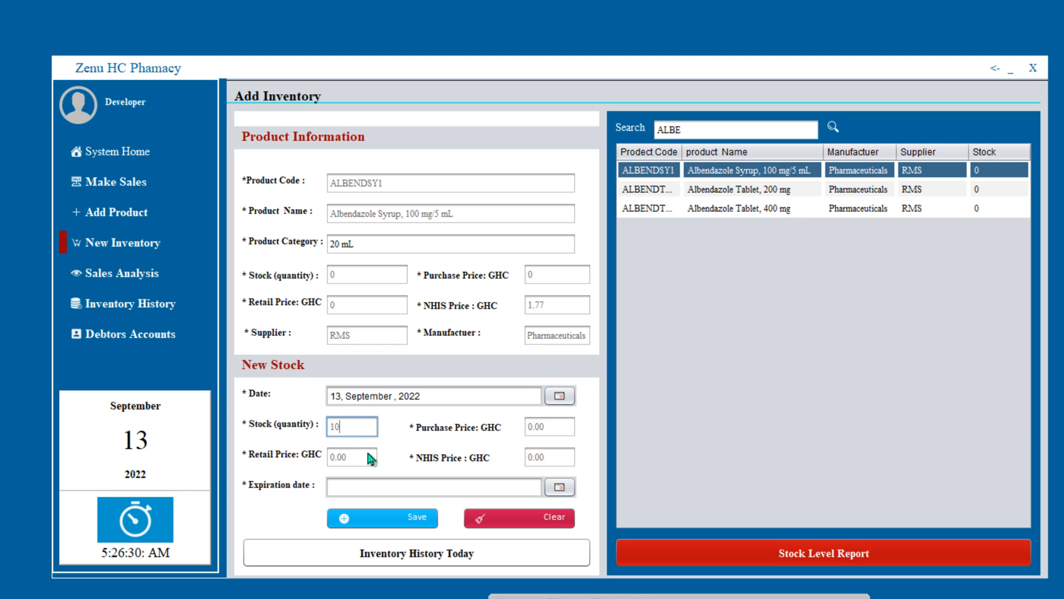
pyautogui.click(545, 430)
pyautogui.moveTo(551, 430); pyautogui.dragTo(525, 425)
pyautogui.write('14')
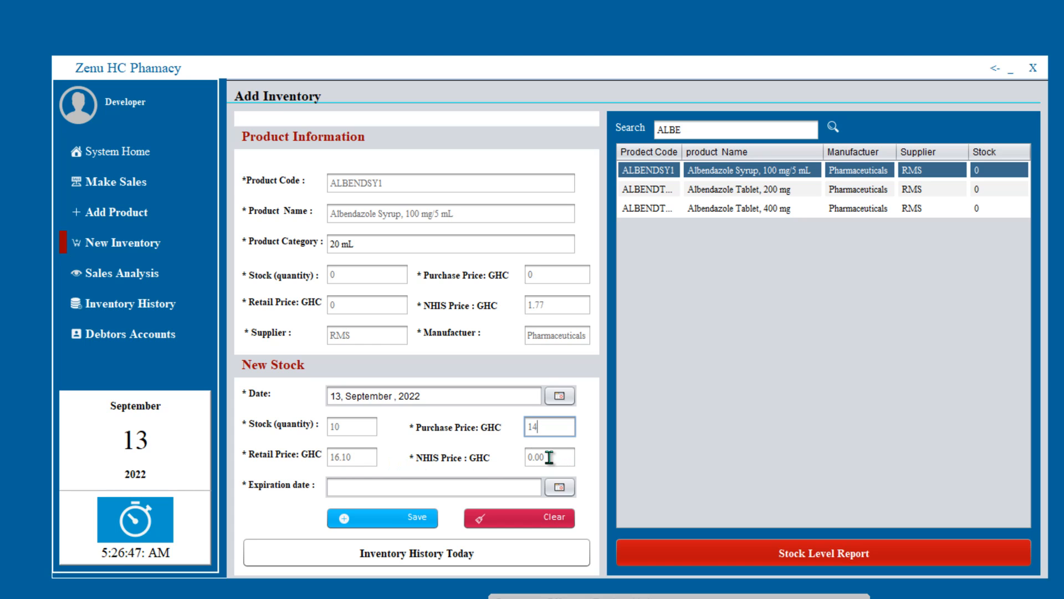
pyautogui.click(568, 486)
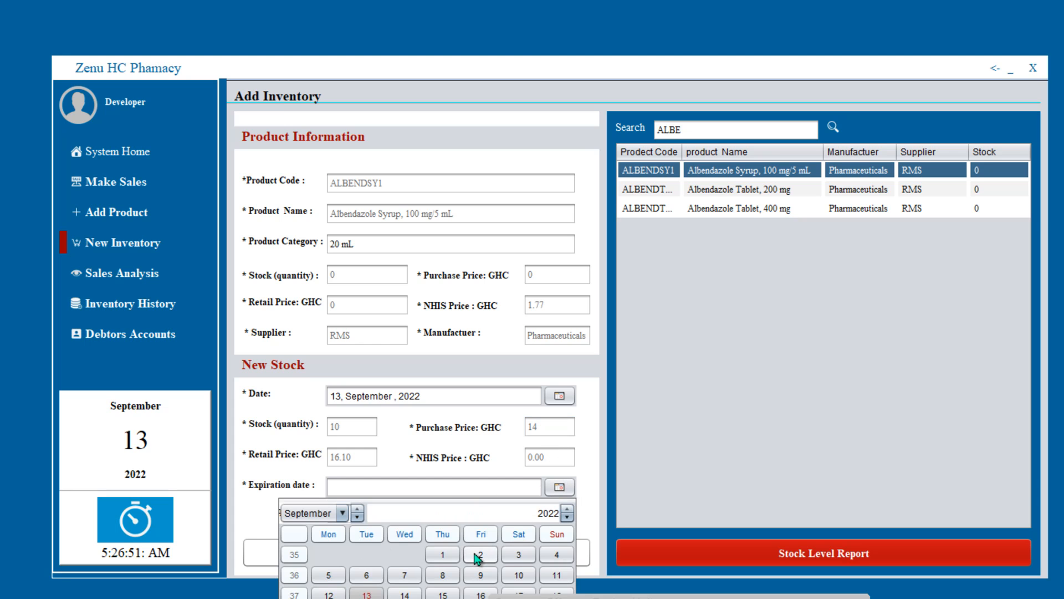
# - Set the restock expiration date to 1 September 2023
pyautogui.click(567, 517)
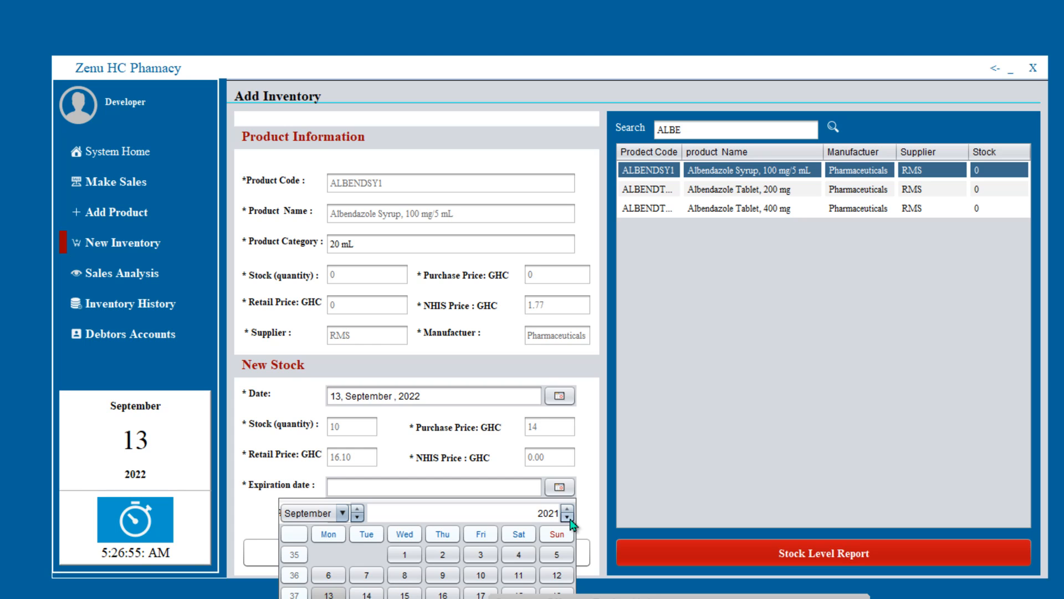
pyautogui.click(568, 509)
pyautogui.click(568, 509)
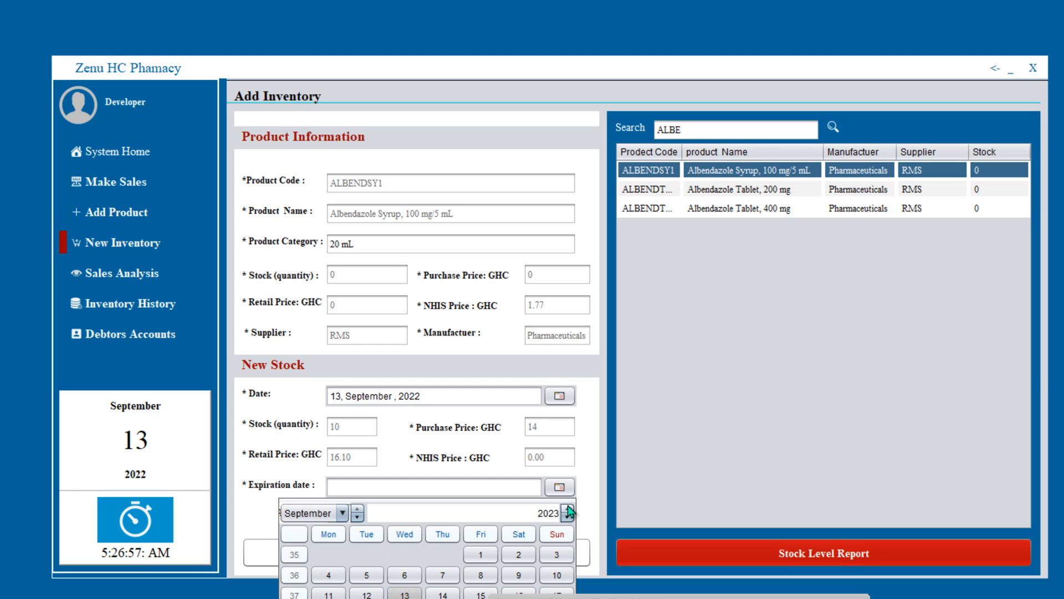
pyautogui.click(479, 554)
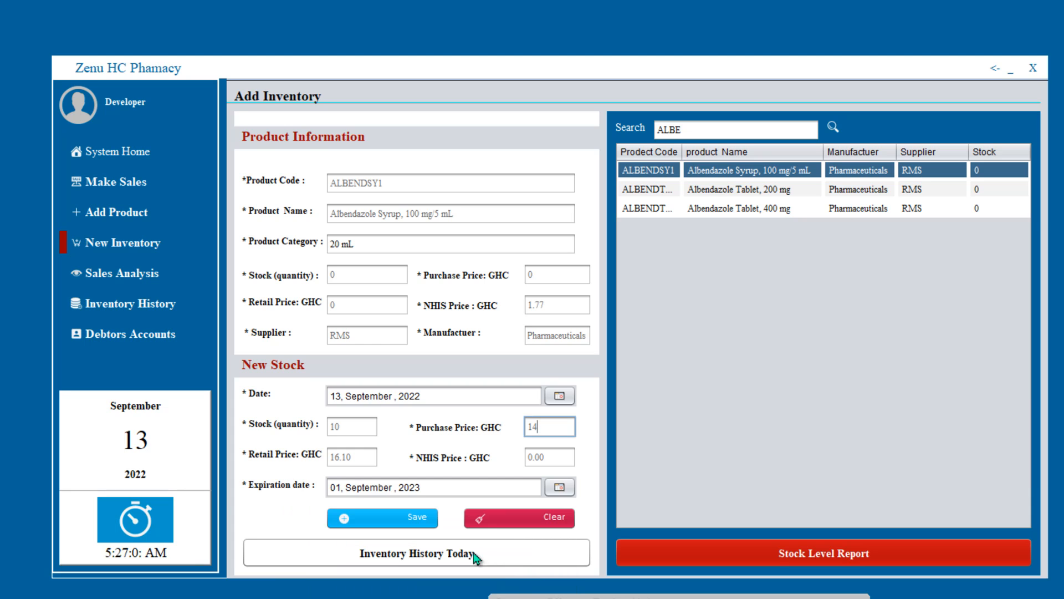
# - Correct the invalid NHIS price to 0, save the stock entry, and confirm the update messages
pyautogui.click(396, 525)
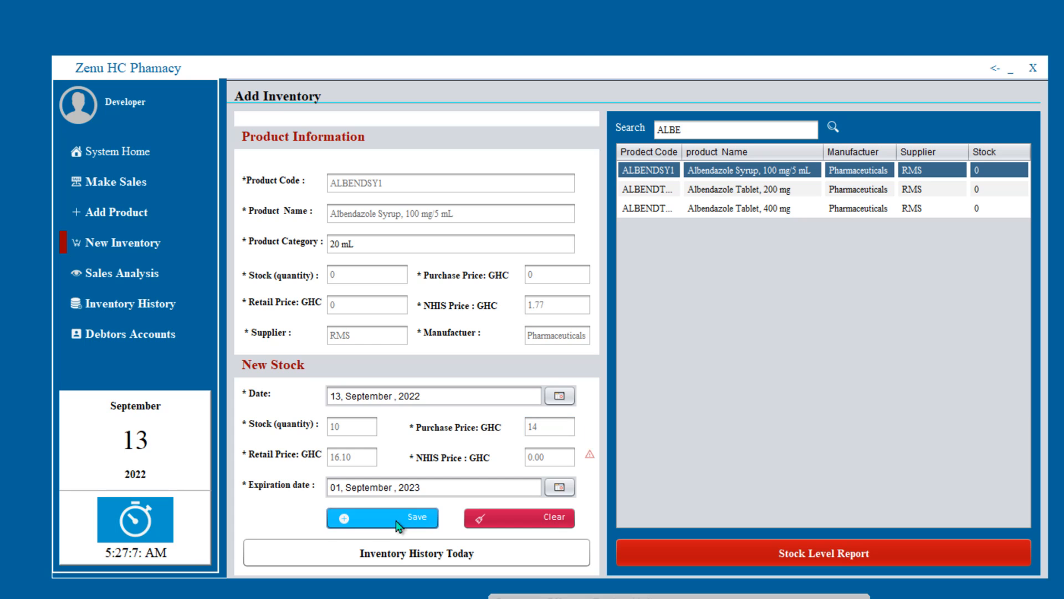
pyautogui.click(540, 458)
pyautogui.write('0')
pyautogui.click(337, 519)
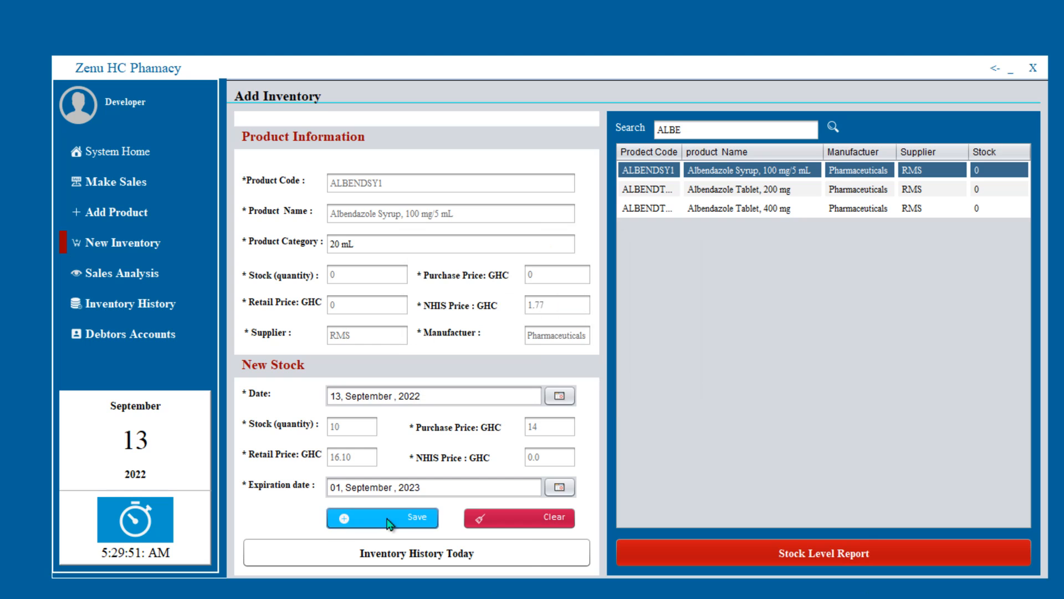
pyautogui.click(392, 519)
pyautogui.click(614, 369)
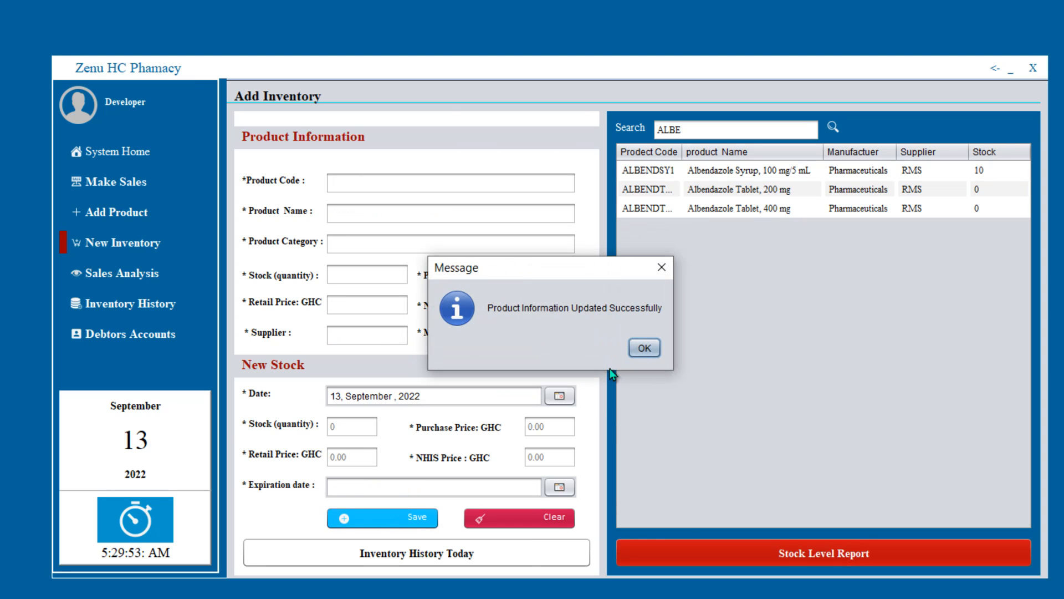
pyautogui.click(644, 348)
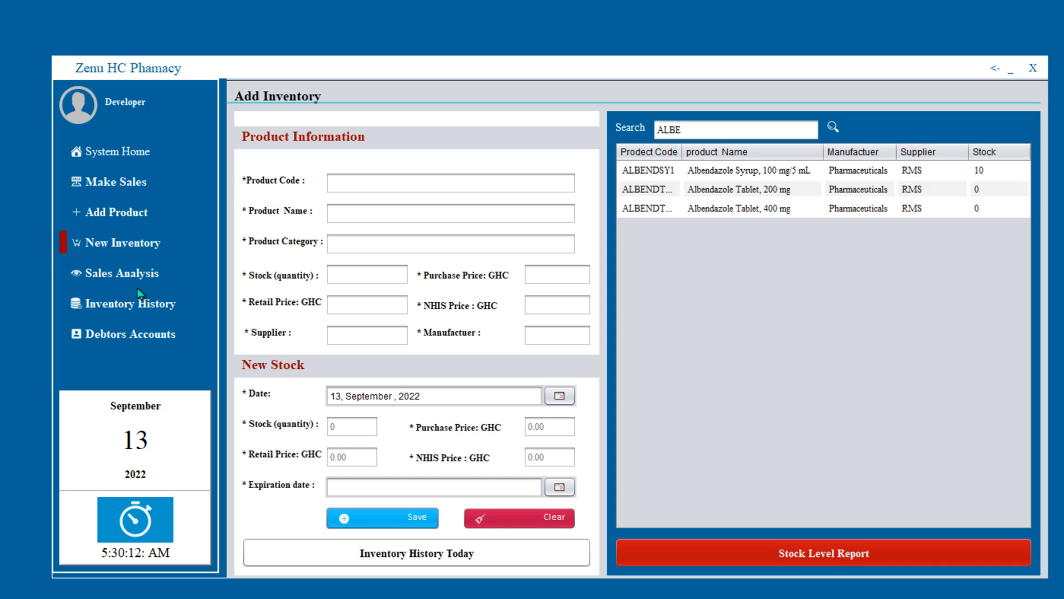
# - Browse Inventory History records from Albendazole to Amlodipine, finishing on Albendazole Tablet, 200 mg
pyautogui.click(120, 308)
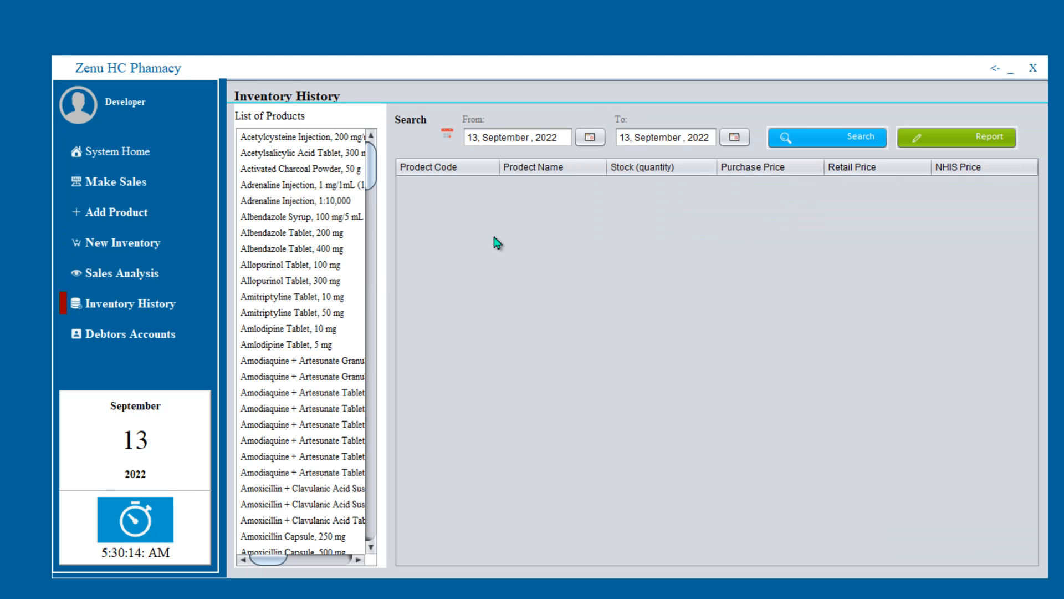
pyautogui.moveTo(375, 174); pyautogui.dragTo(363, 151)
pyautogui.click(281, 239)
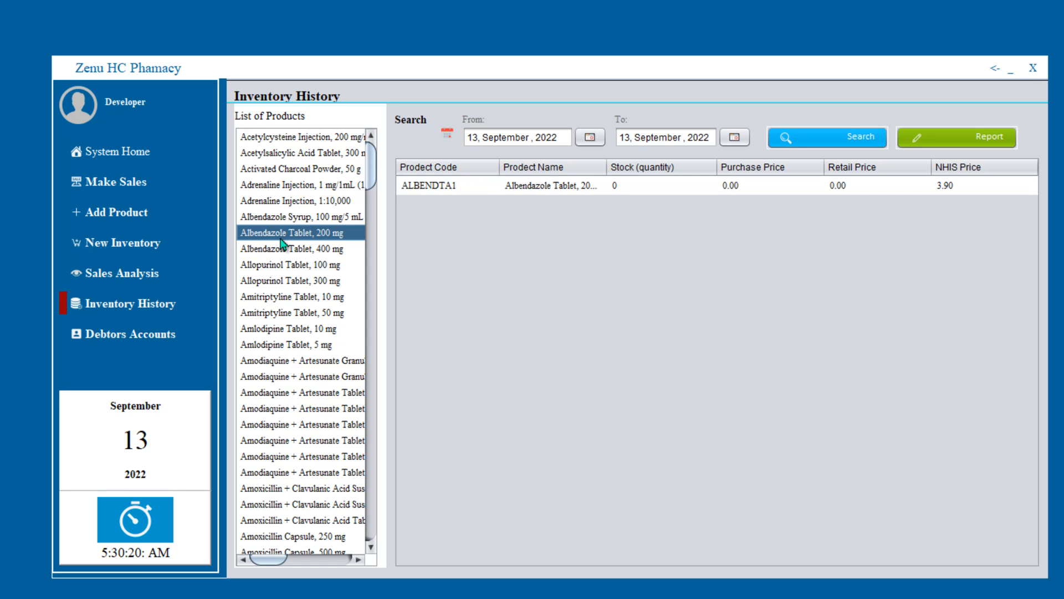
pyautogui.click(285, 250)
pyautogui.click(287, 266)
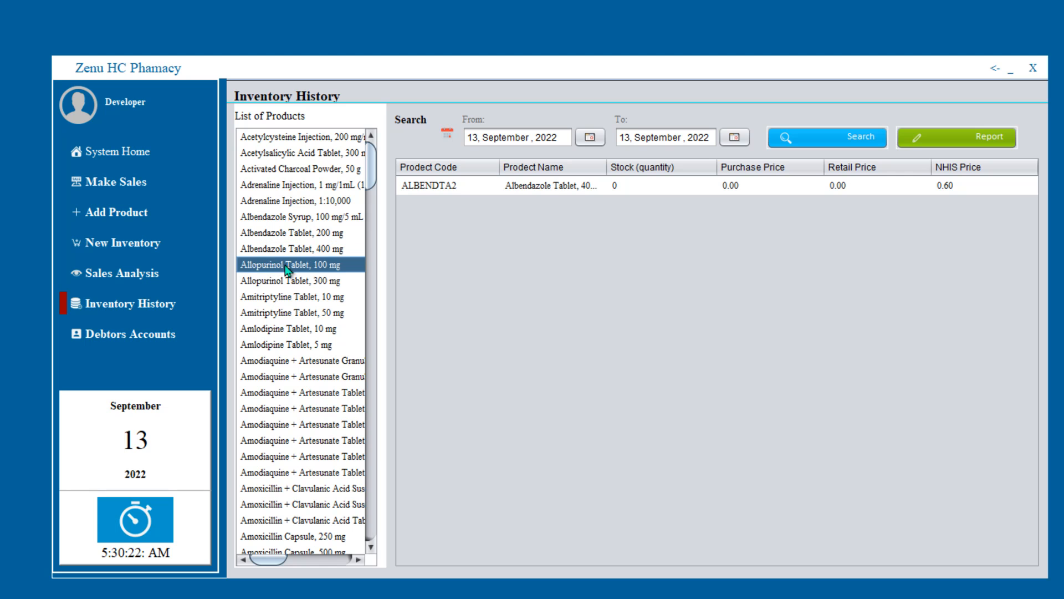
pyautogui.click(286, 282)
pyautogui.click(288, 298)
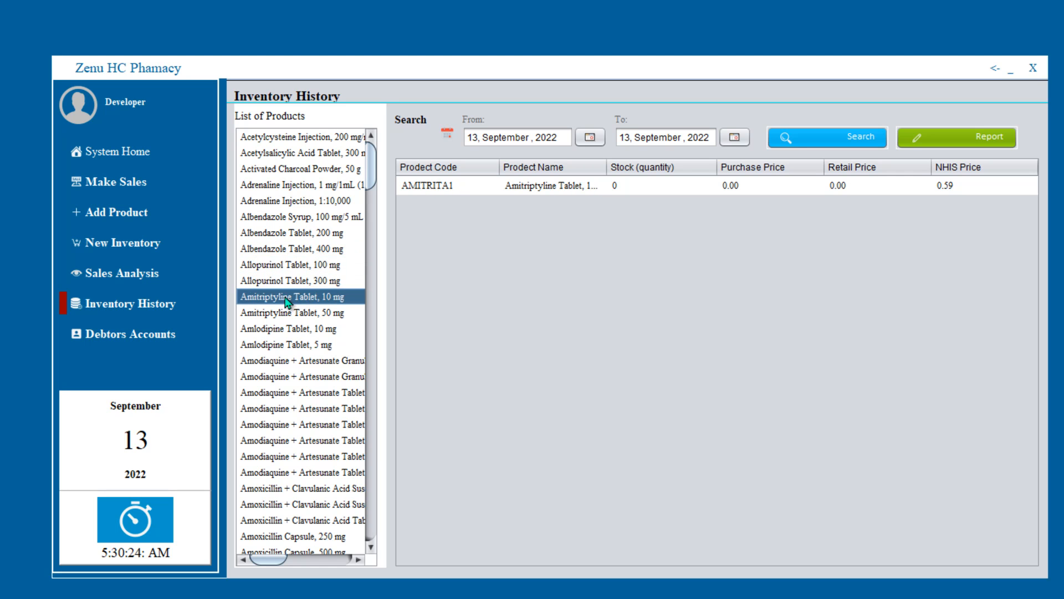
pyautogui.click(291, 313)
pyautogui.click(292, 328)
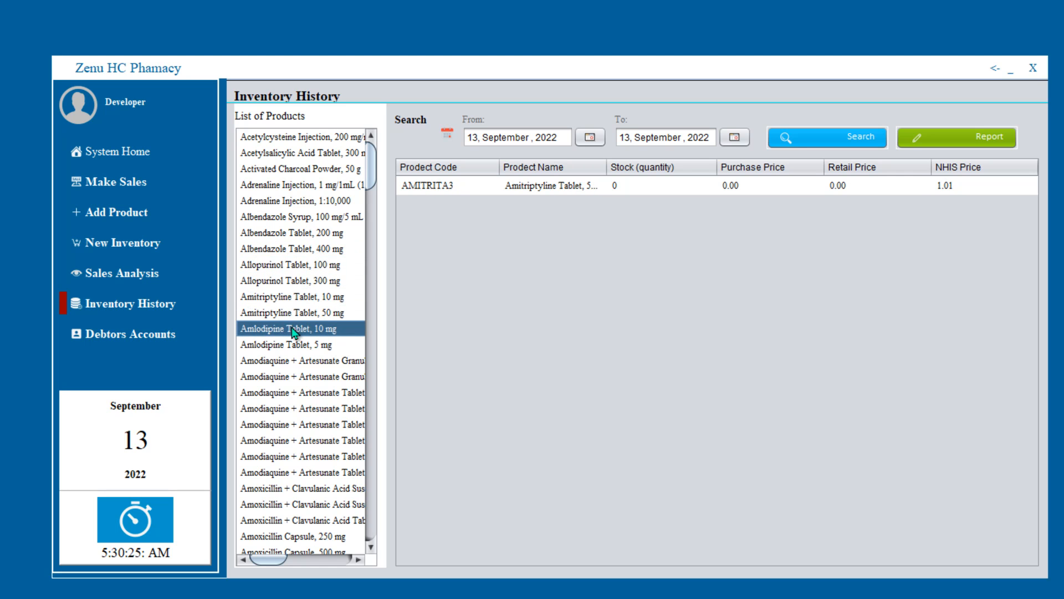
pyautogui.click(314, 265)
pyautogui.click(325, 235)
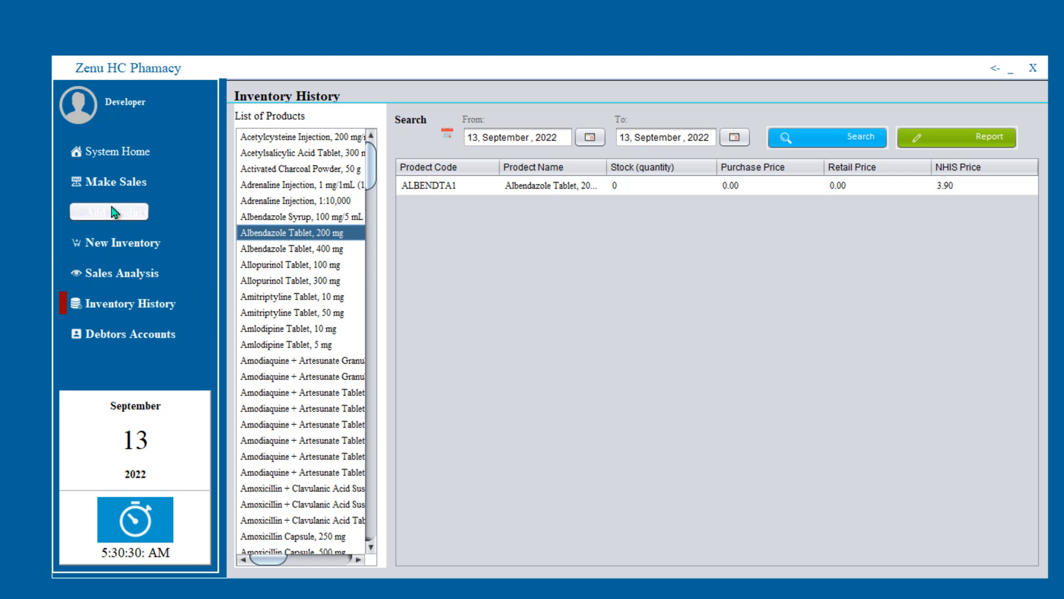
# - Load the ALBENDSY1 Albendazole Syrup row into the New Inventory form, then open Sales Analysis
pyautogui.click(125, 241)
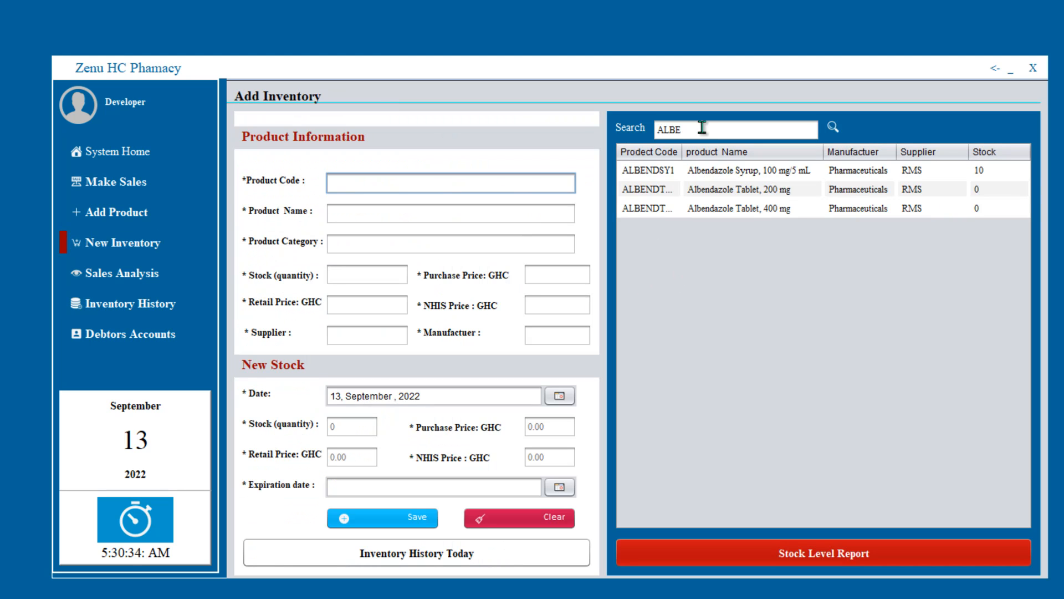
pyautogui.click(733, 175)
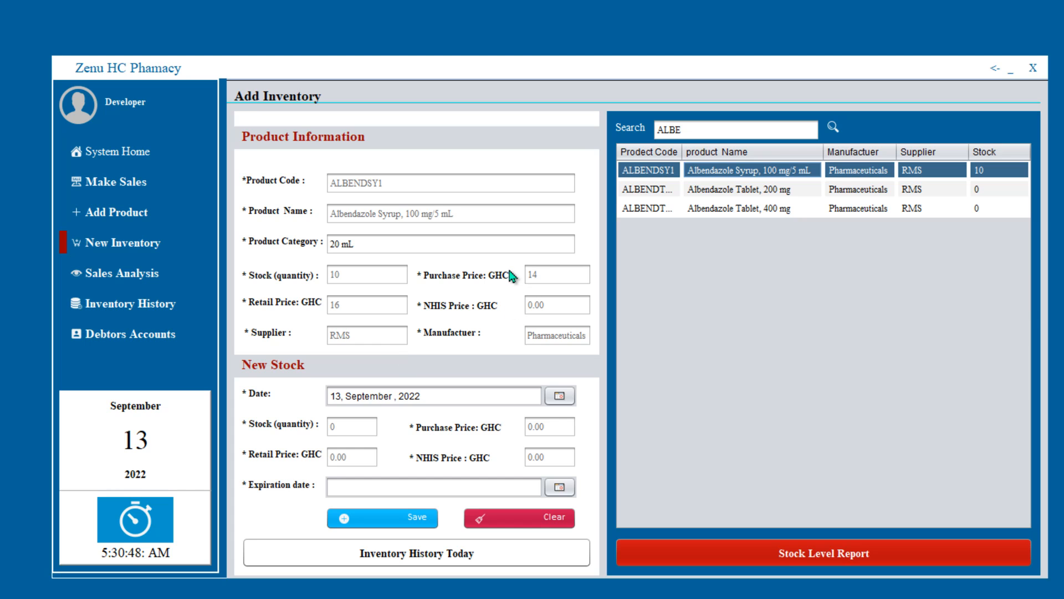
pyautogui.click(151, 273)
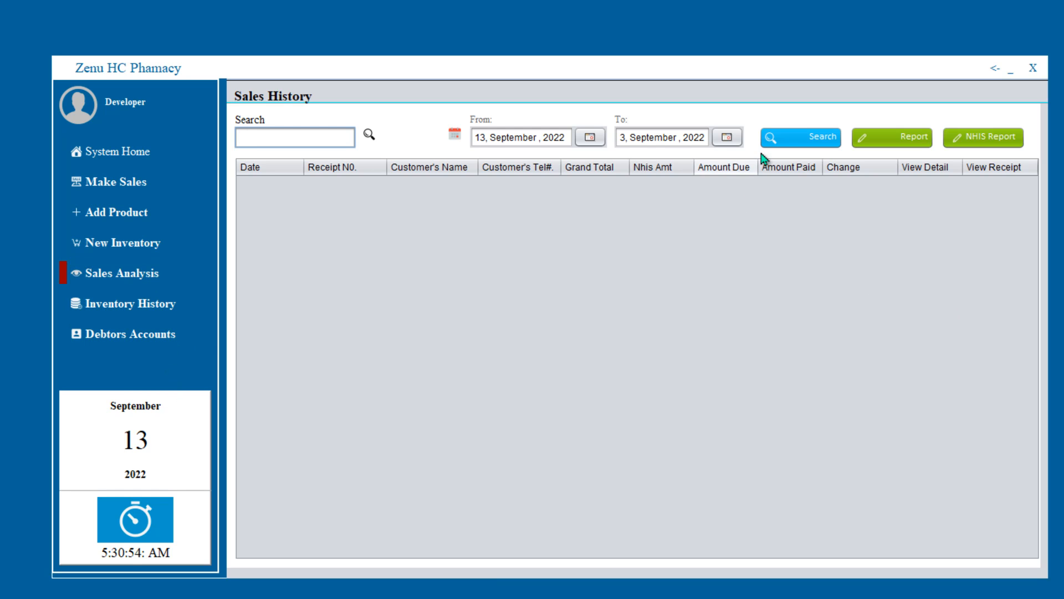
# - Search the sales history for the chosen dates to list the four recorded sales
pyautogui.click(787, 143)
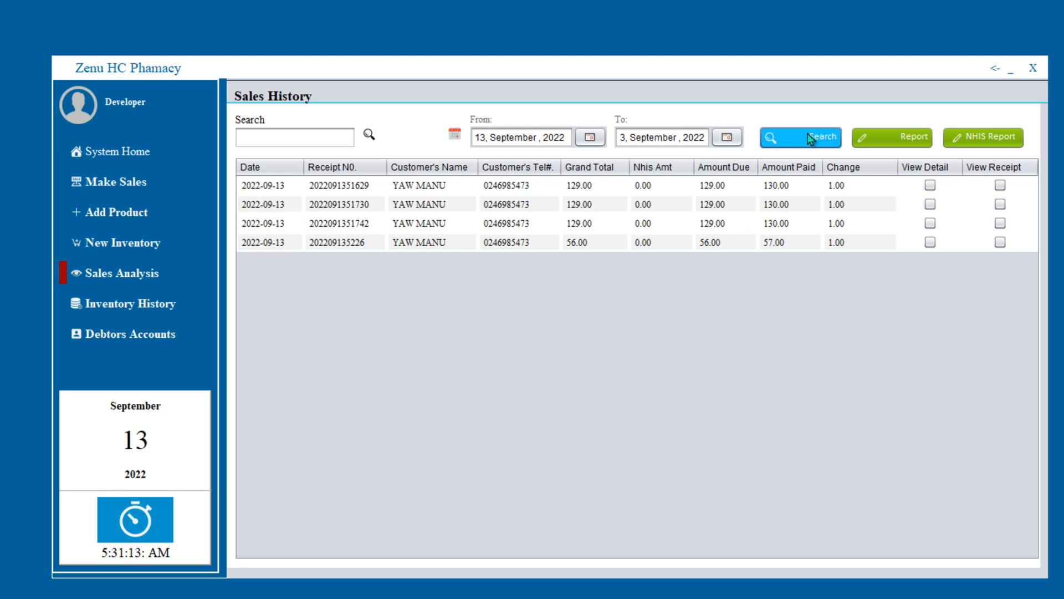
pyautogui.click(816, 148)
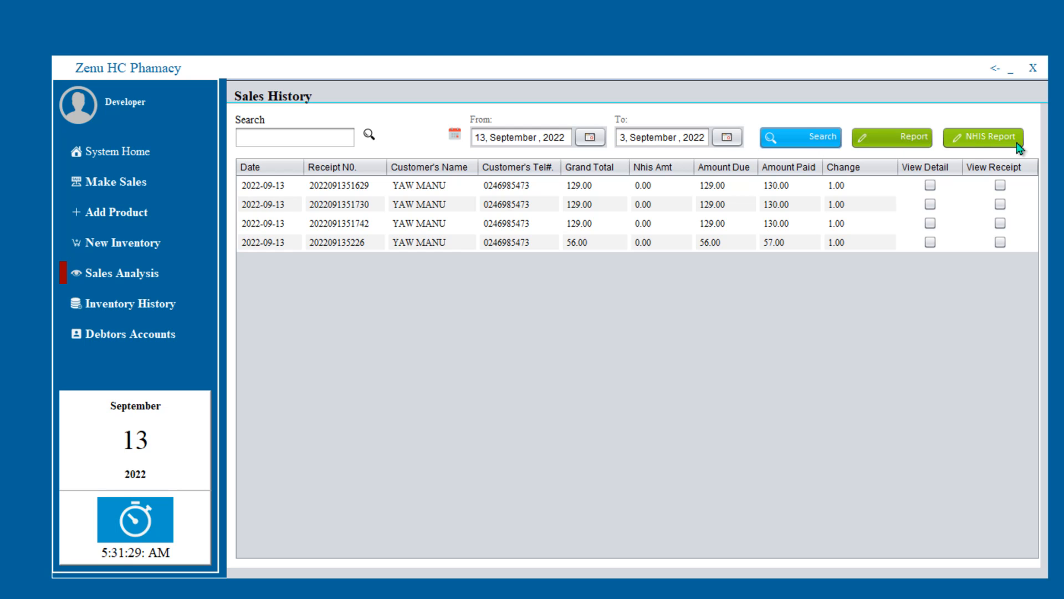
# - Try the Report and NHIS Report options for the listed sales, then go to Debtors Accounts
pyautogui.click(886, 146)
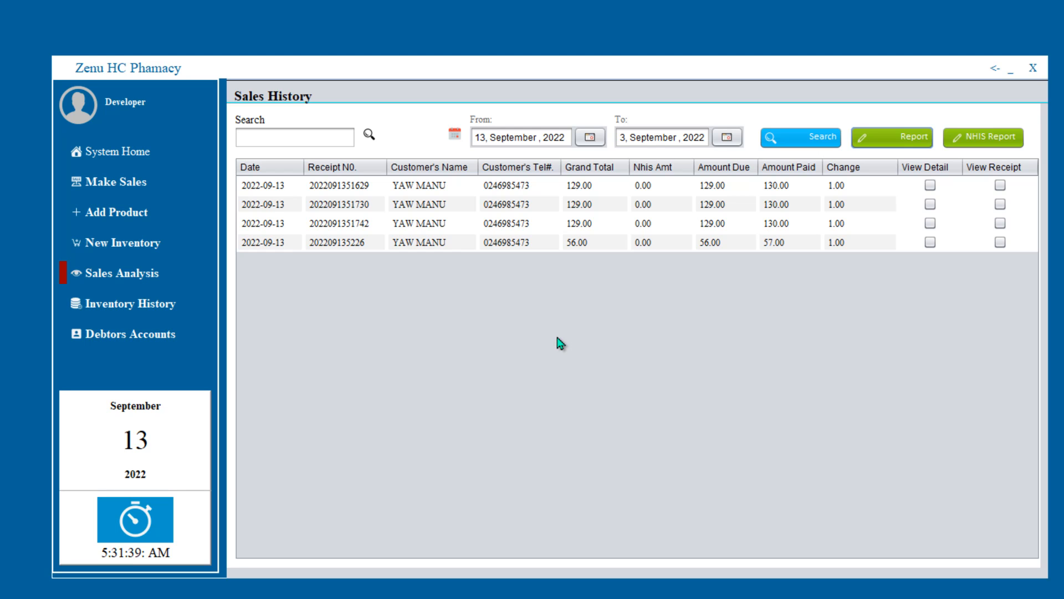
pyautogui.click(992, 135)
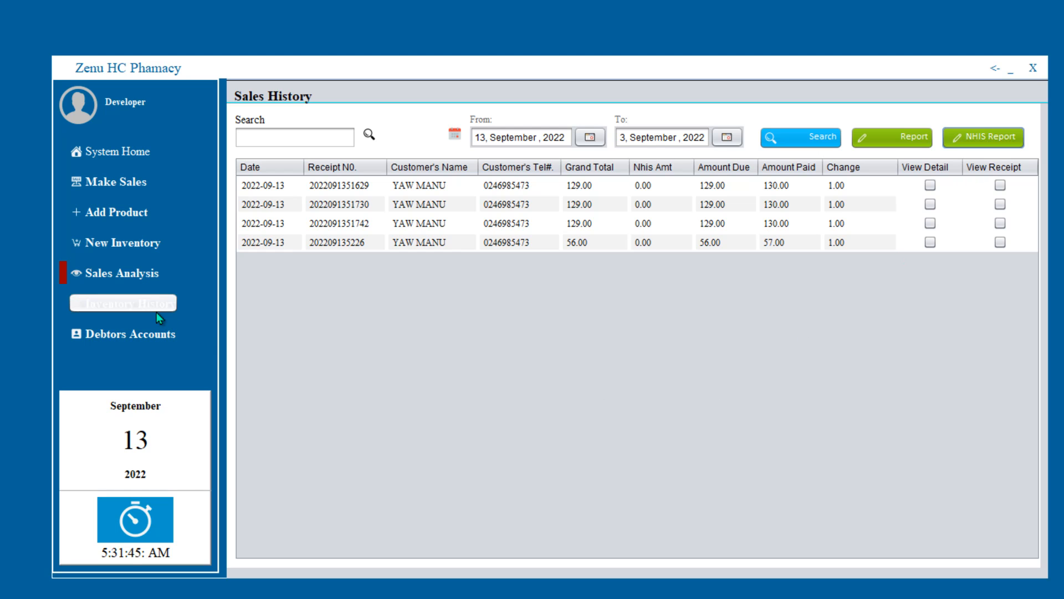
pyautogui.click(141, 335)
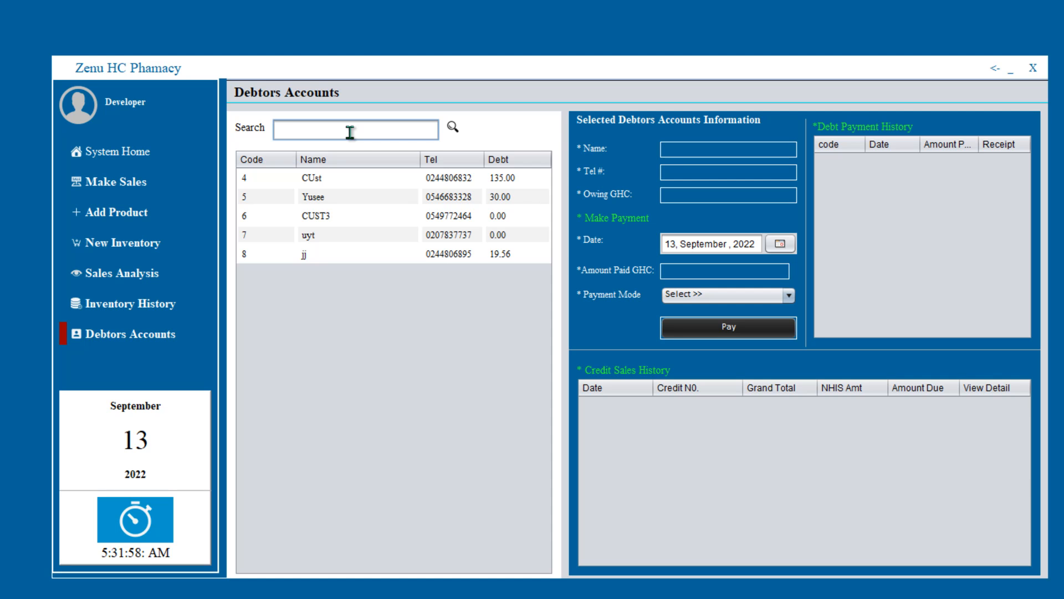
# - Filter debtors by 'CUST' and load debtor 4's account owing GHC 135.00
pyautogui.write('CUS')
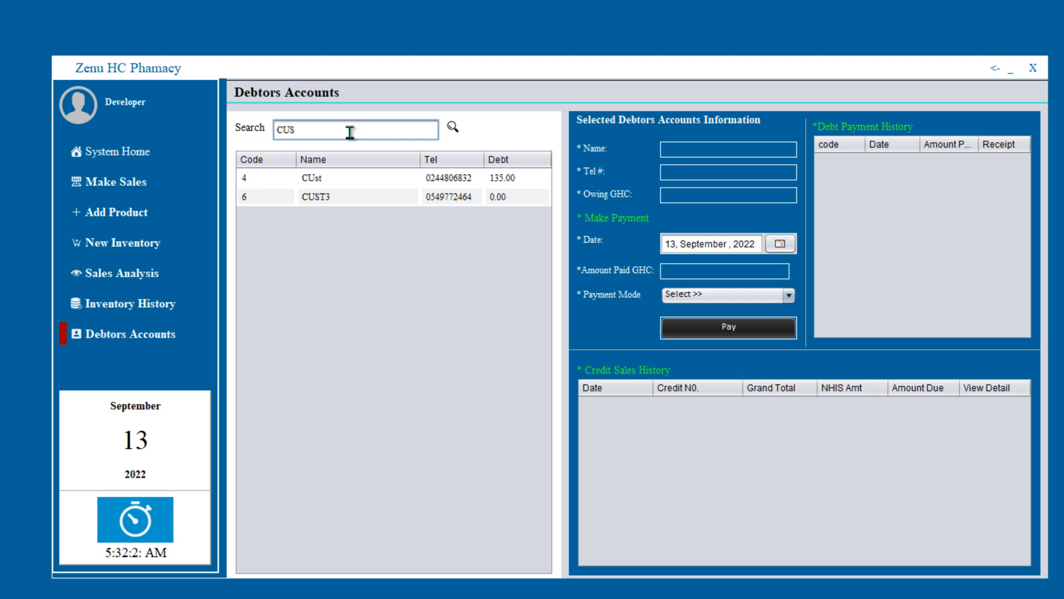
pyautogui.write('T')
pyautogui.click(346, 180)
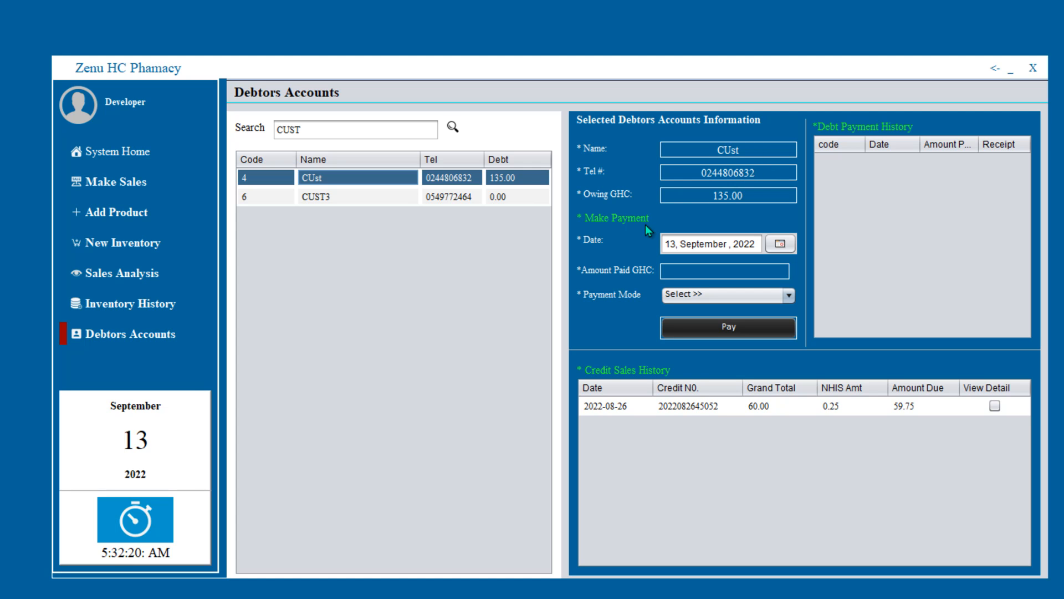
# - Pay GHC 5 in Cash on debtor 4's debt, confirm it, and recheck the 130.00 balance
pyautogui.click(702, 268)
pyautogui.write('5')
pyautogui.click(741, 295)
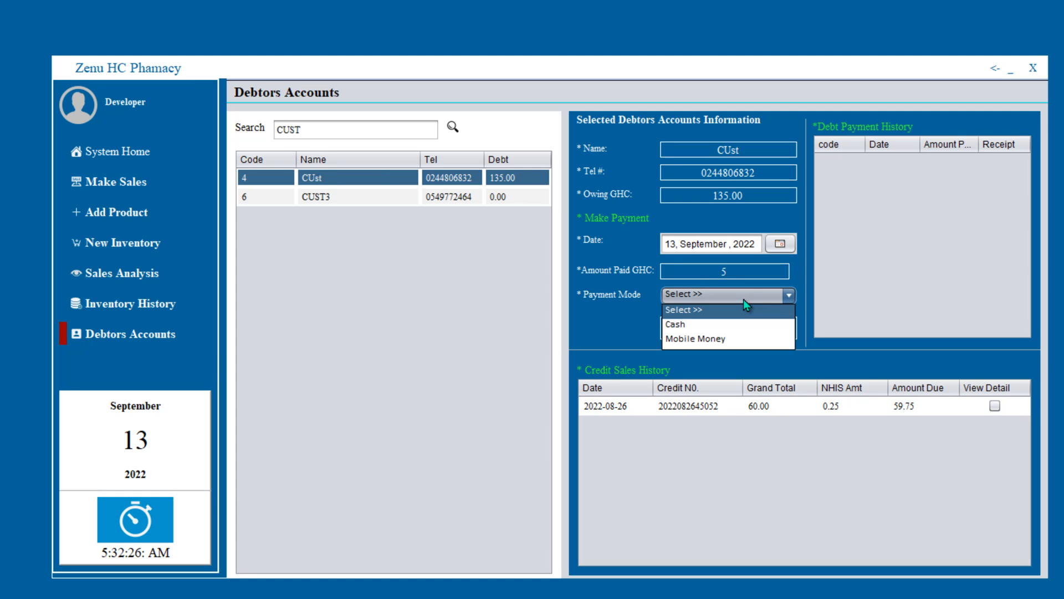
pyautogui.click(721, 324)
pyautogui.click(721, 324)
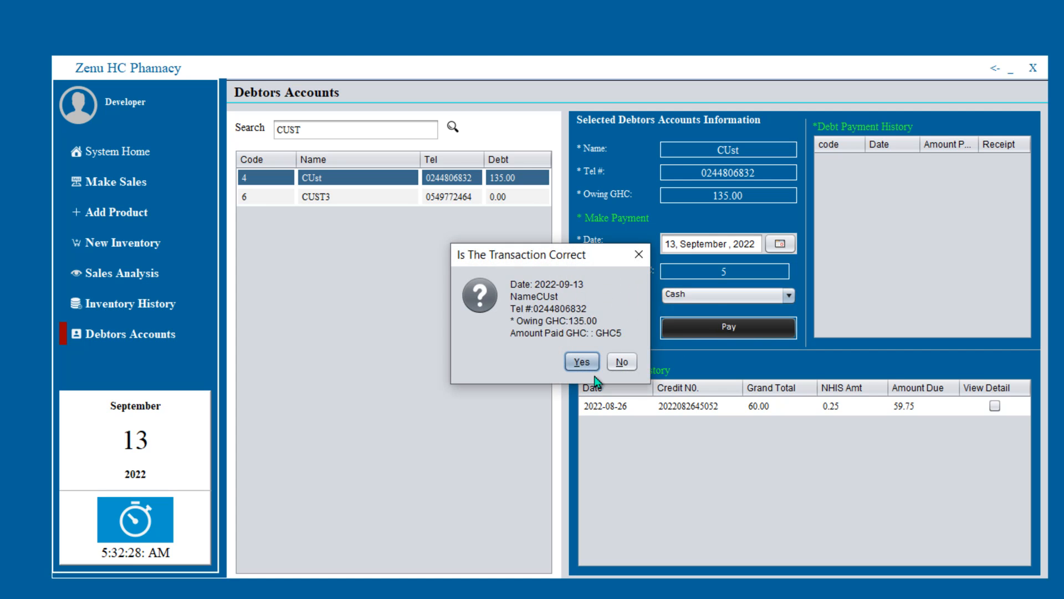
pyautogui.click(589, 361)
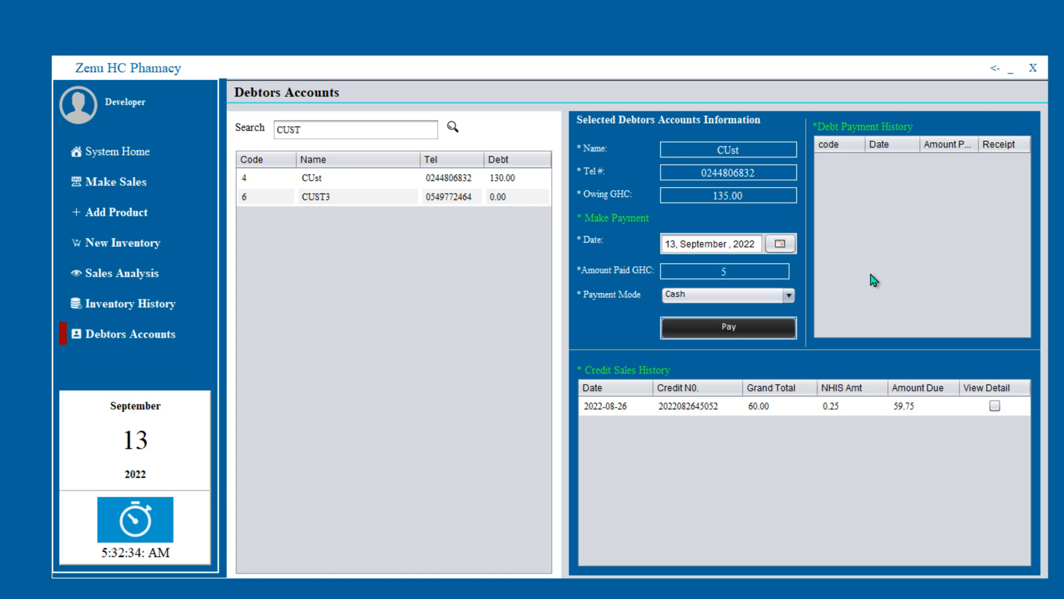
pyautogui.click(463, 178)
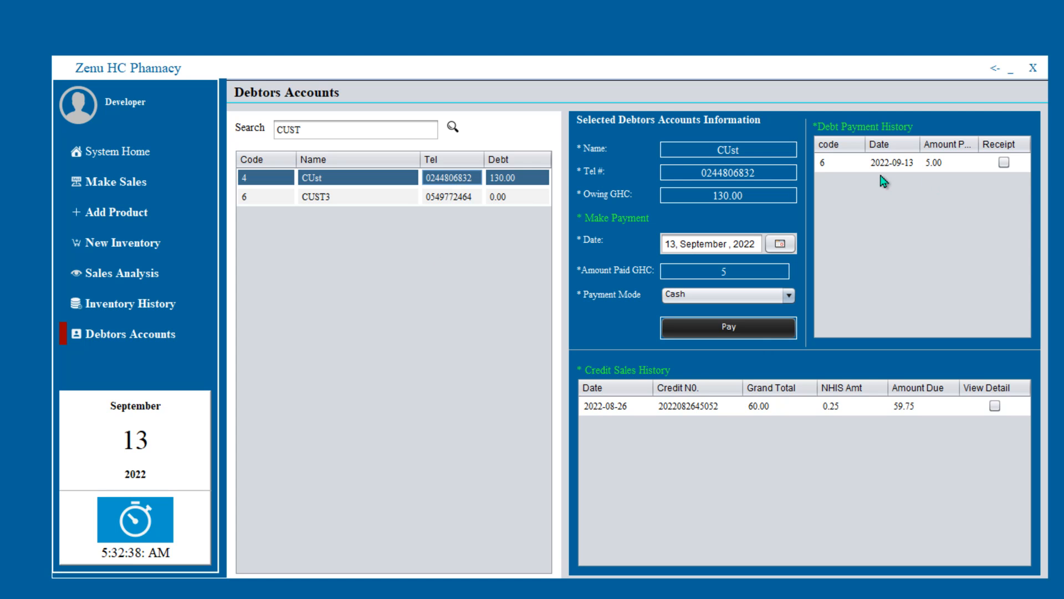